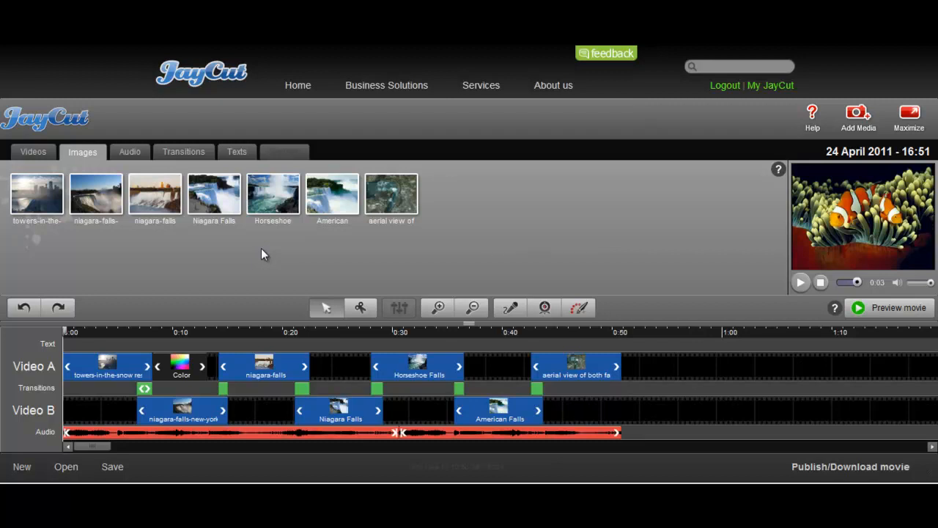
Step: Add a Simple text clip at the start of the text track and set its wording to "Simple text test"
click(237, 152)
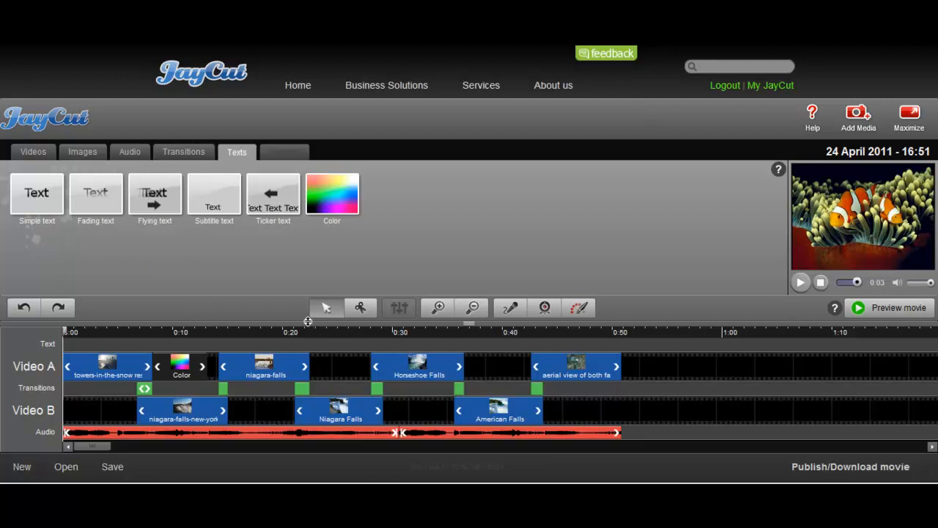
drag(293, 321, 292, 349)
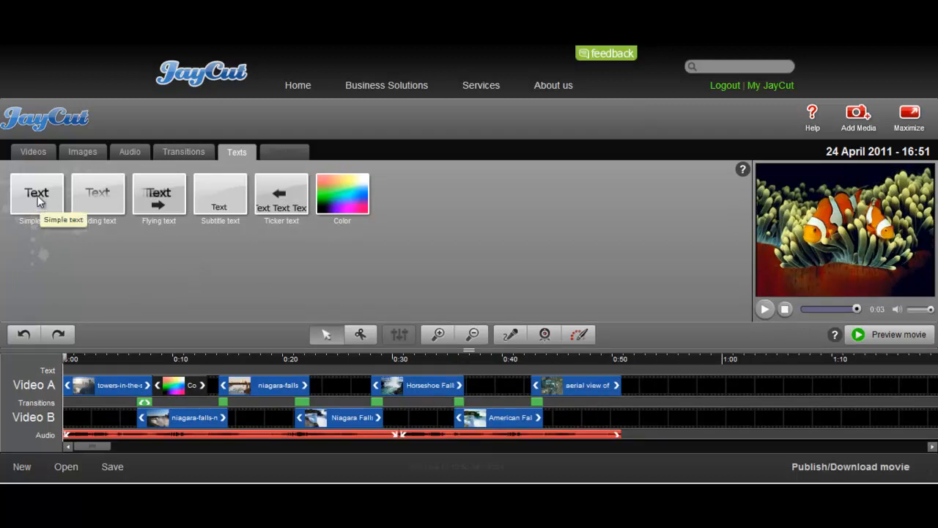
drag(37, 195, 86, 367)
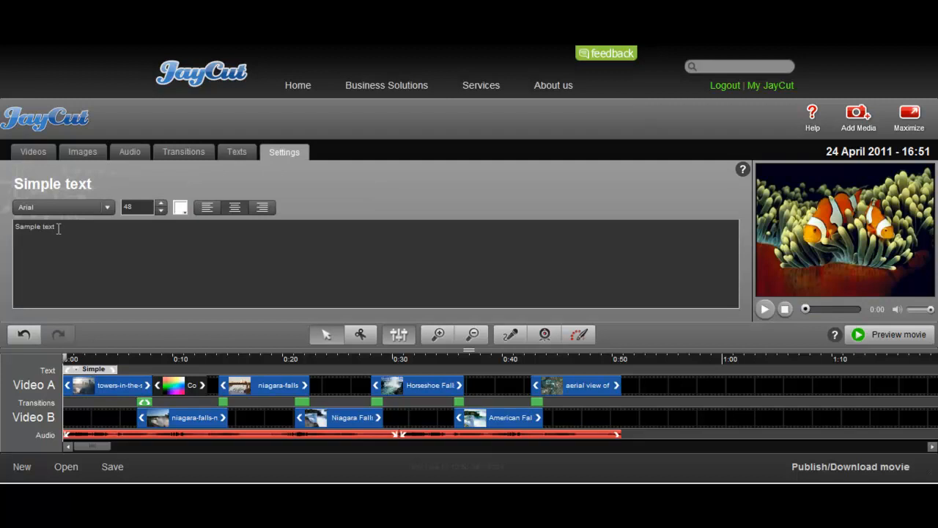
drag(58, 228, 13, 228)
text(Simple te)
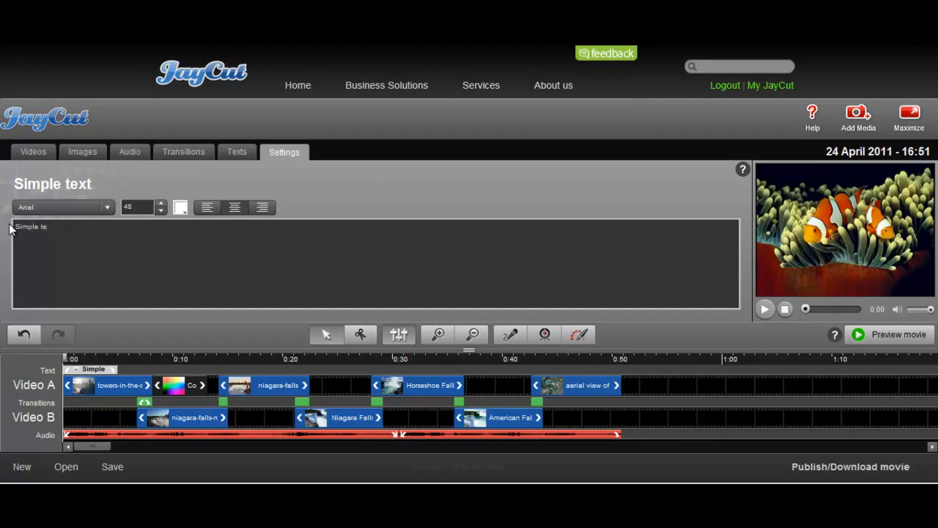
text(xt test)
Step: Format the Simple text clip in the Bleeding Cowboys font with a red text color
click(108, 206)
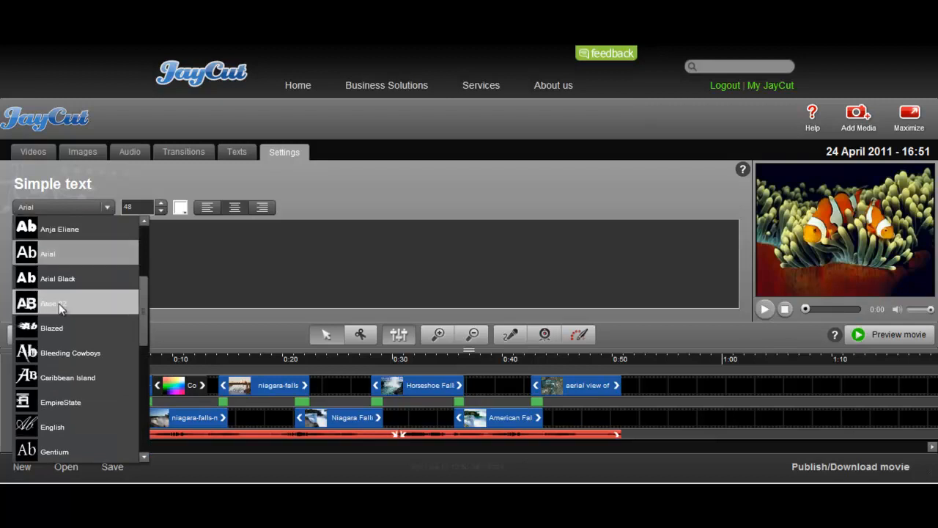
click(66, 352)
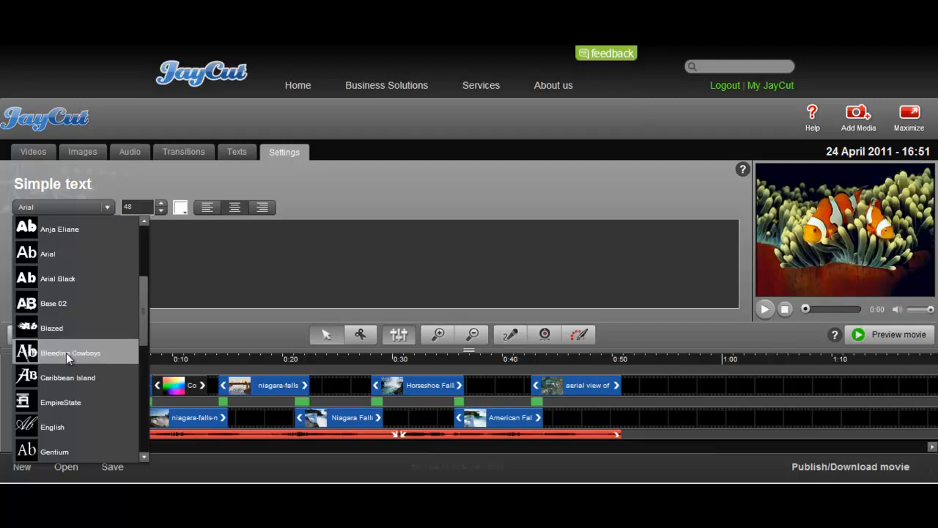
click(180, 209)
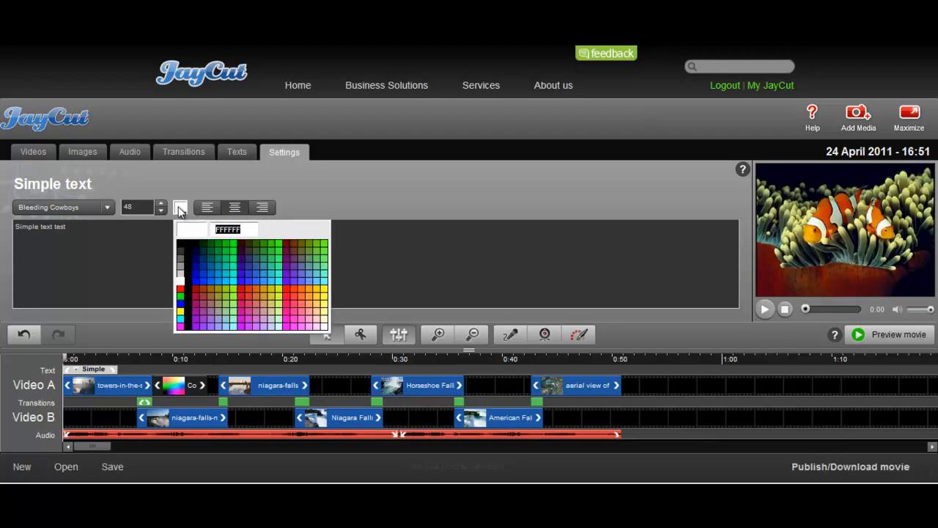
click(179, 289)
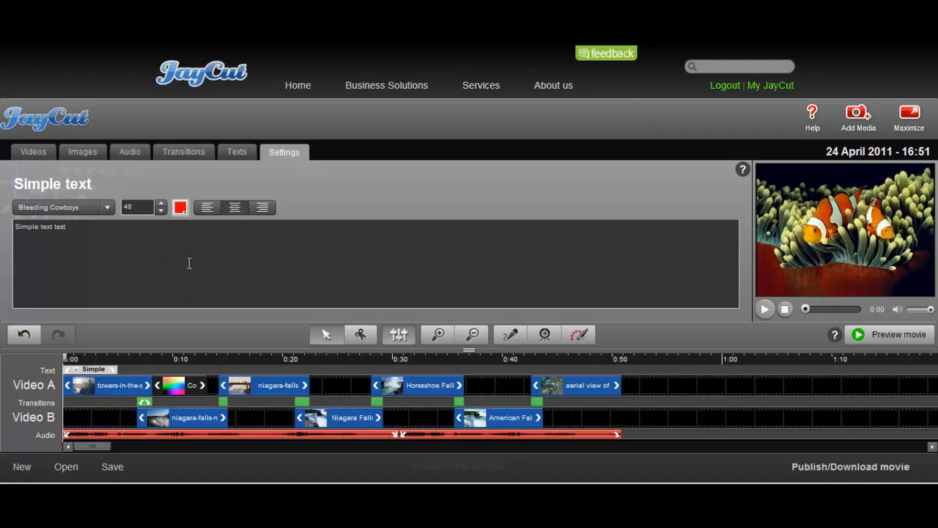
click(399, 336)
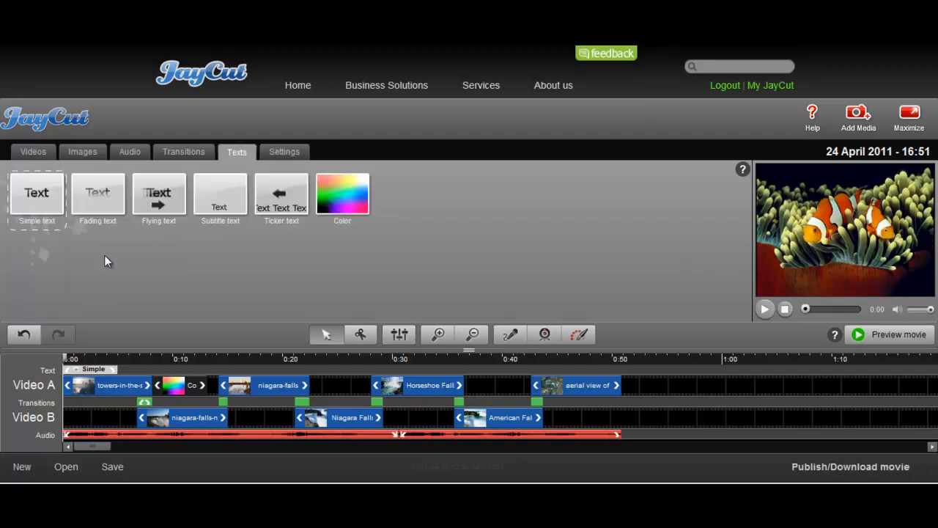
Step: Remove the Color clip that follows the first image on the Video A track
click(185, 389)
drag(184, 388, 101, 296)
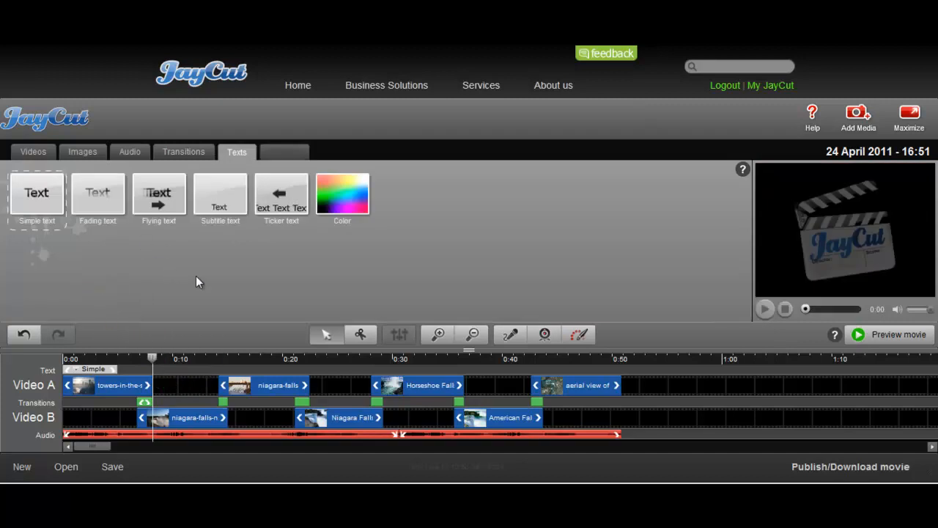
Step: Add a Fading text clip at about 0:08 on the text track, worded "Fading Text Test"
drag(95, 202, 180, 373)
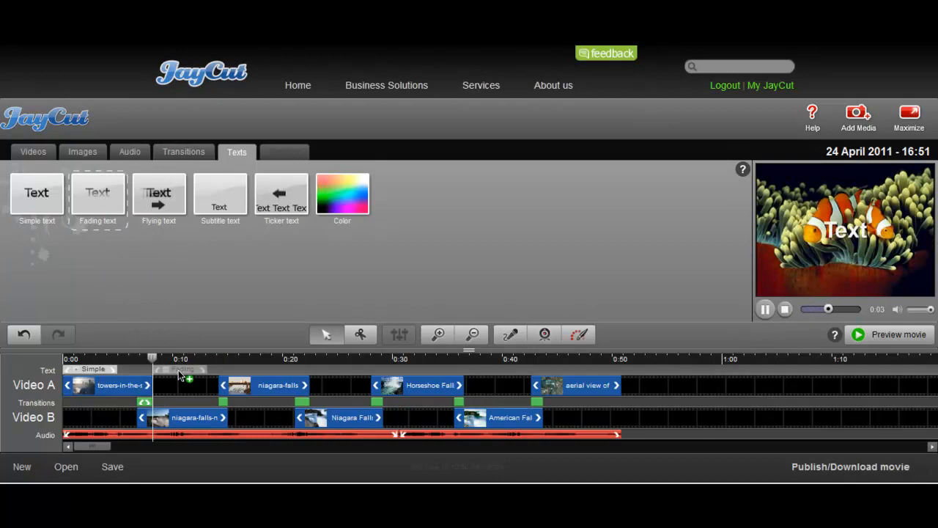
drag(69, 226, 24, 240)
text(Fa)
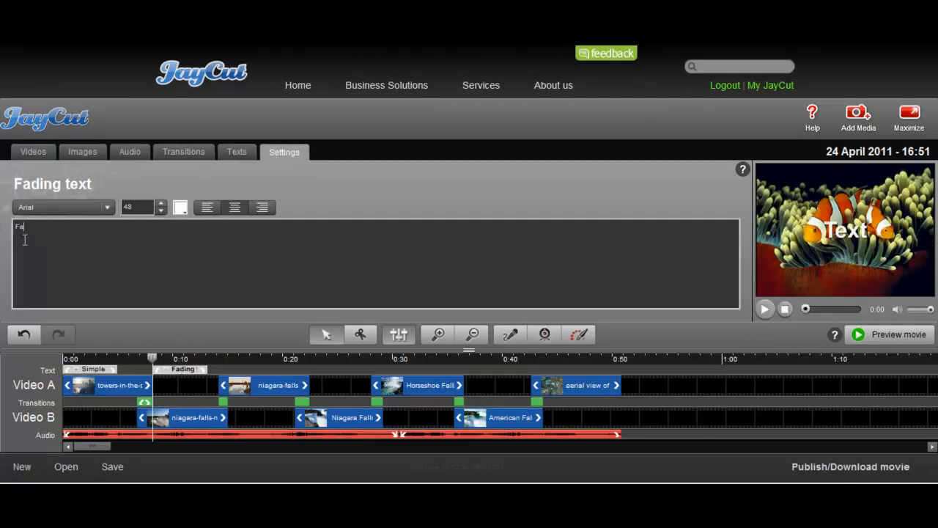
text(ding Text)
key(BackSpace)
text(g Text Test)
Step: Format the Fading text clip in the Caribbean Island font with green, left-aligned text
click(110, 208)
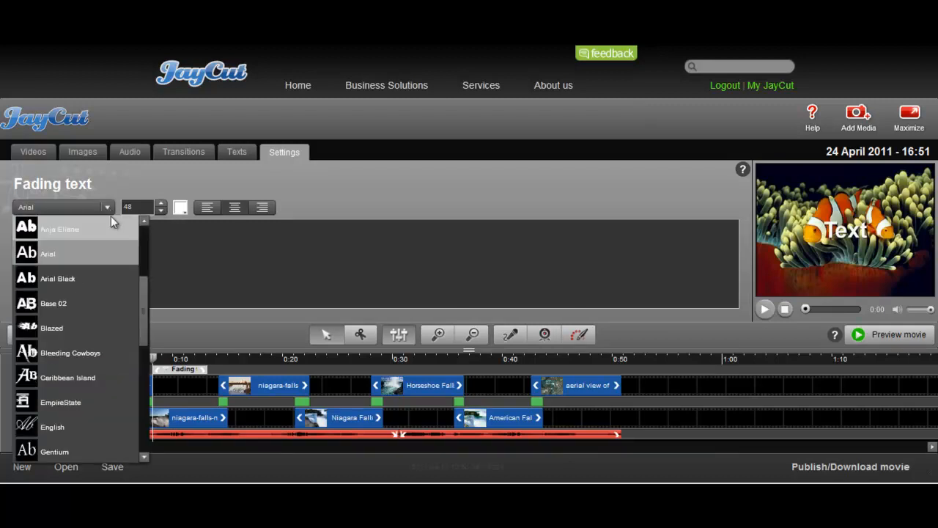
click(71, 377)
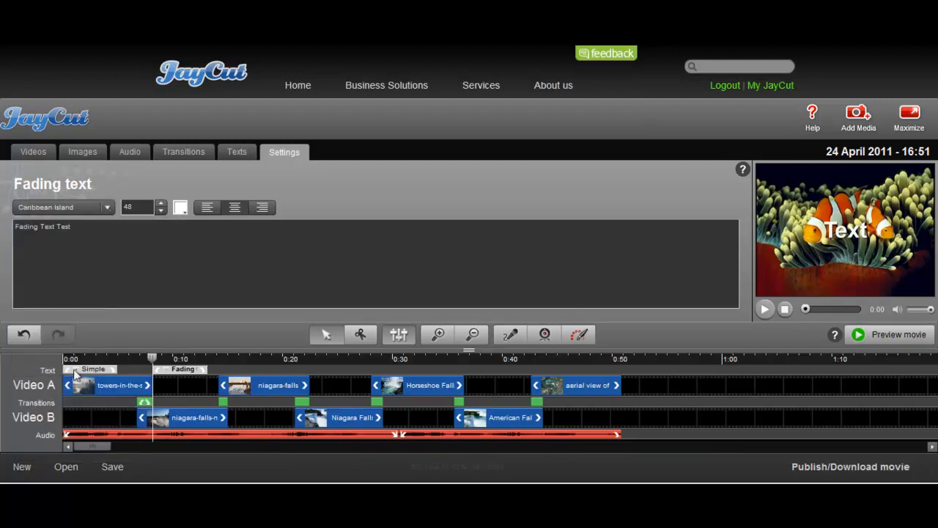
click(179, 207)
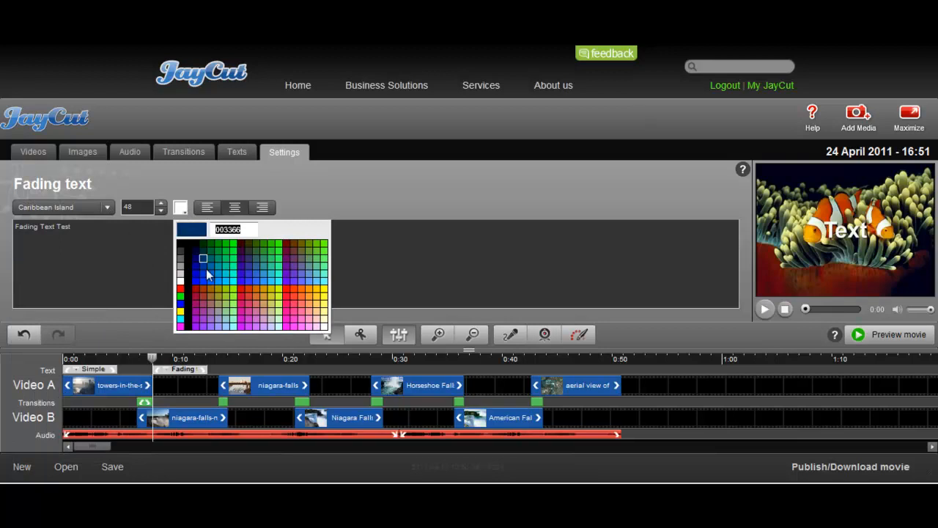
click(226, 254)
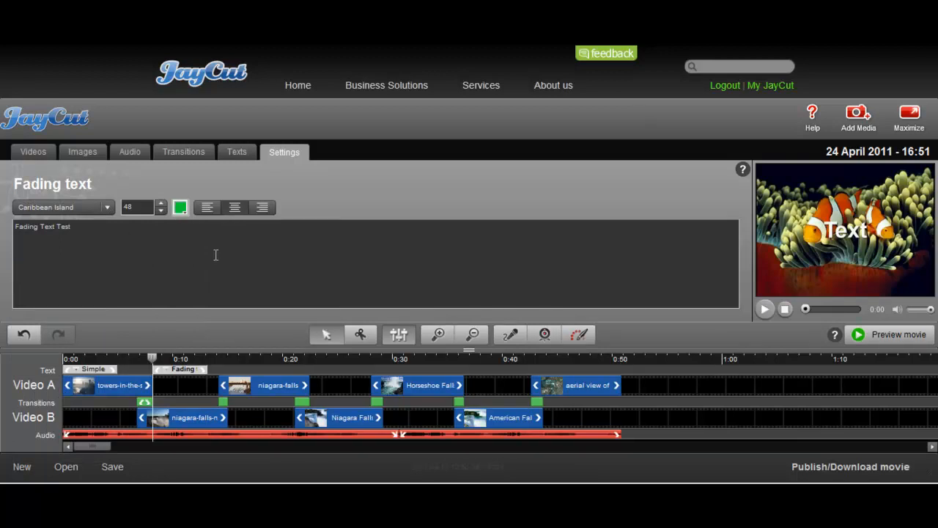
click(206, 209)
Step: Add a Flying text clip at about 0:16 on the text track, worded "Flying text test"
click(243, 154)
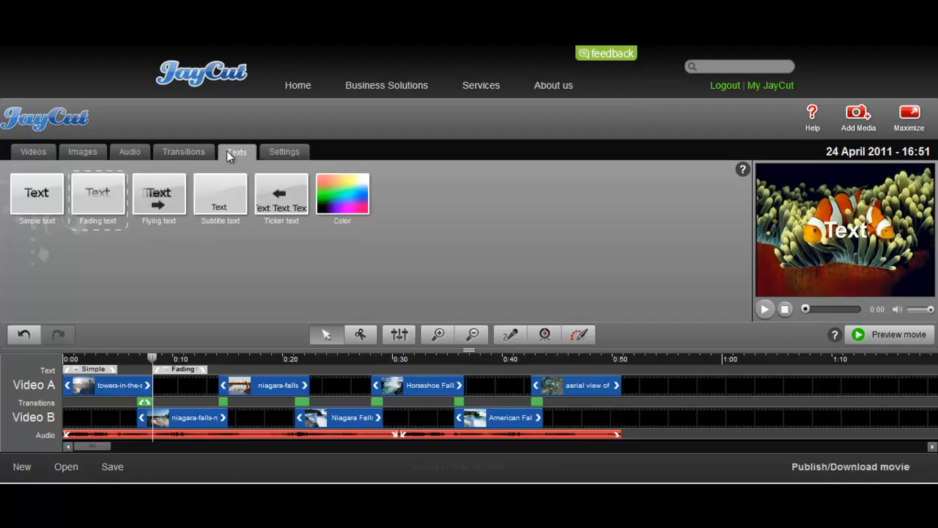
drag(157, 183, 270, 374)
click(270, 373)
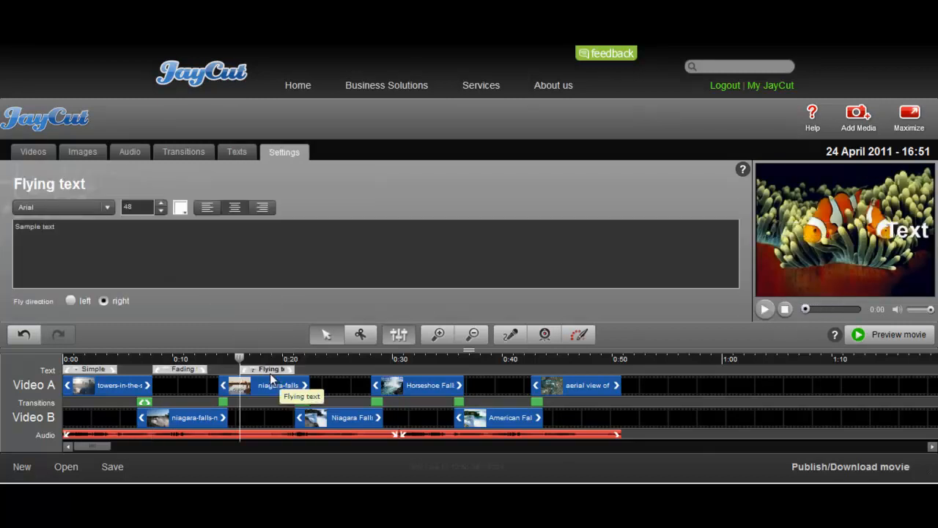
click(30, 228)
drag(30, 227, 33, 227)
text(Flying)
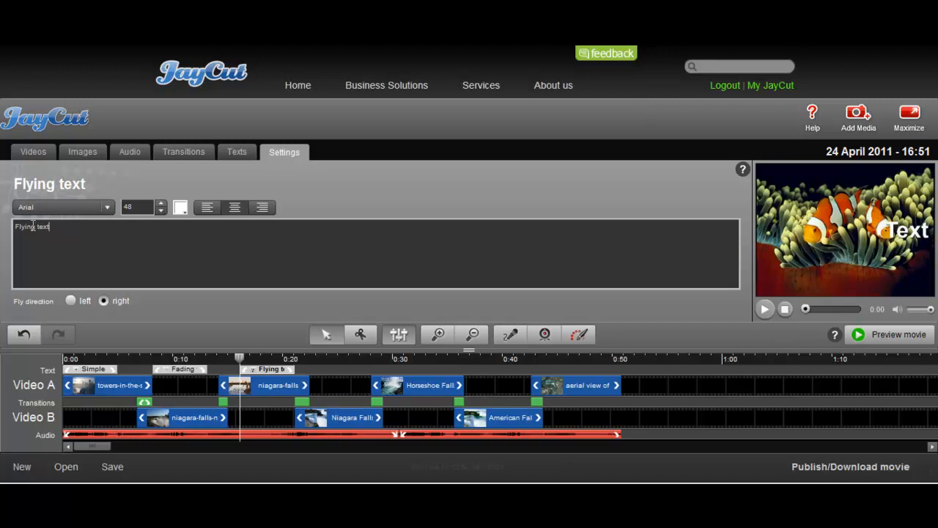
text( text test)
Step: Format the Flying text clip in the Blazed font with yellow-green color CCFF33, and set its fly direction to left
click(107, 209)
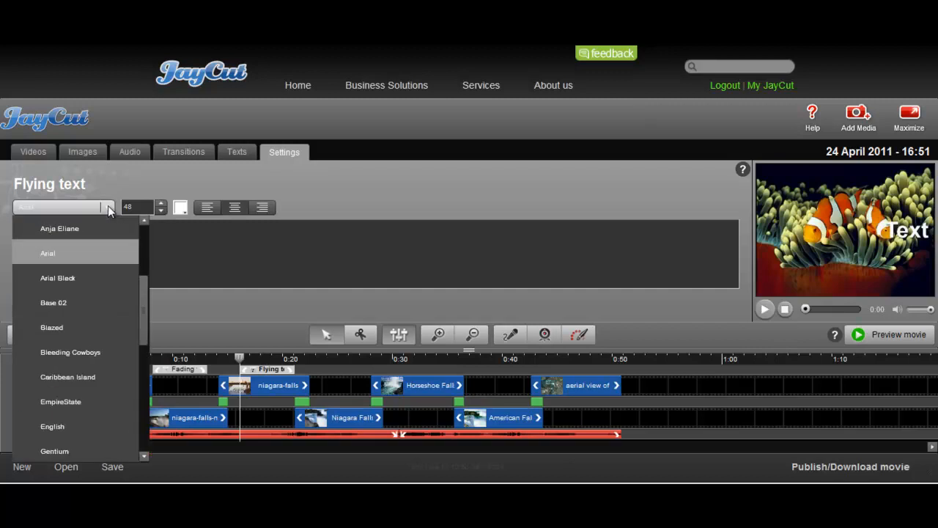
click(50, 330)
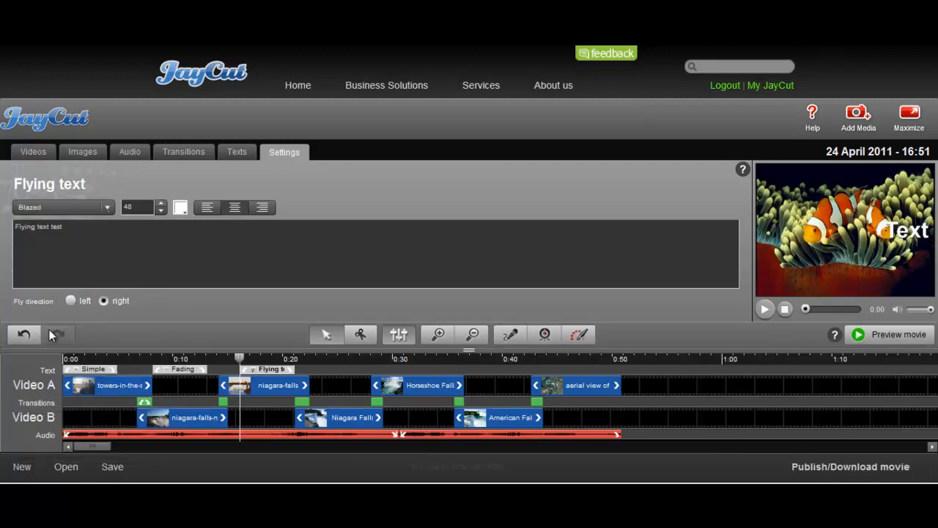
click(180, 208)
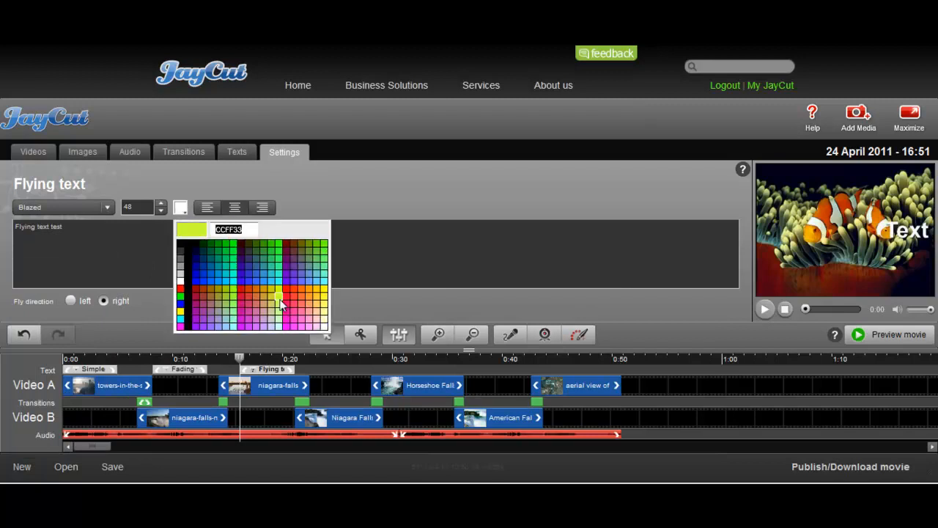
click(281, 301)
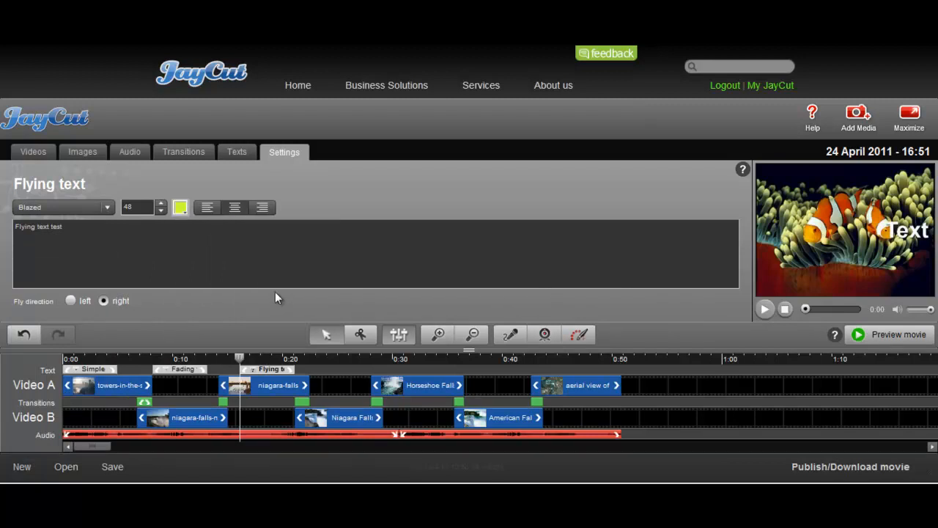
click(70, 300)
click(396, 336)
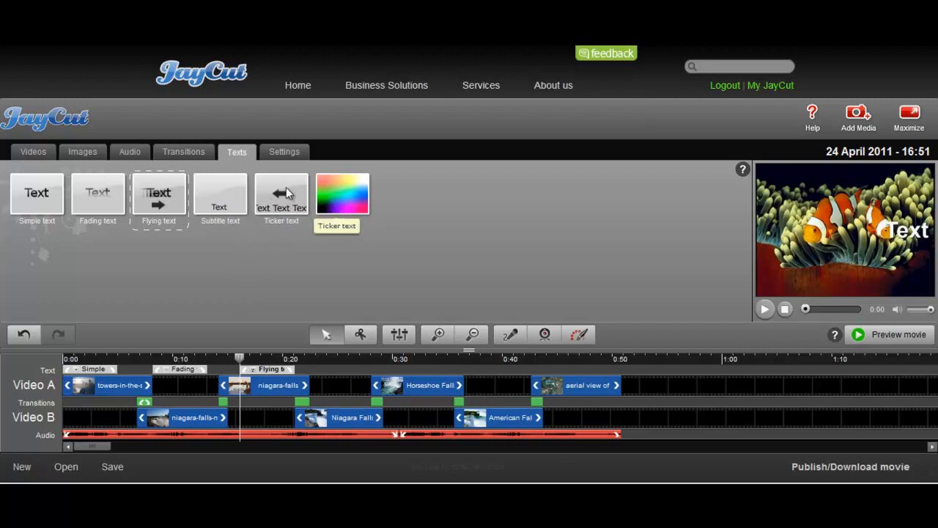
Step: Add a Ticker text clip at about 0:22 on the text track, worded "Ticker text test"
drag(286, 187, 343, 369)
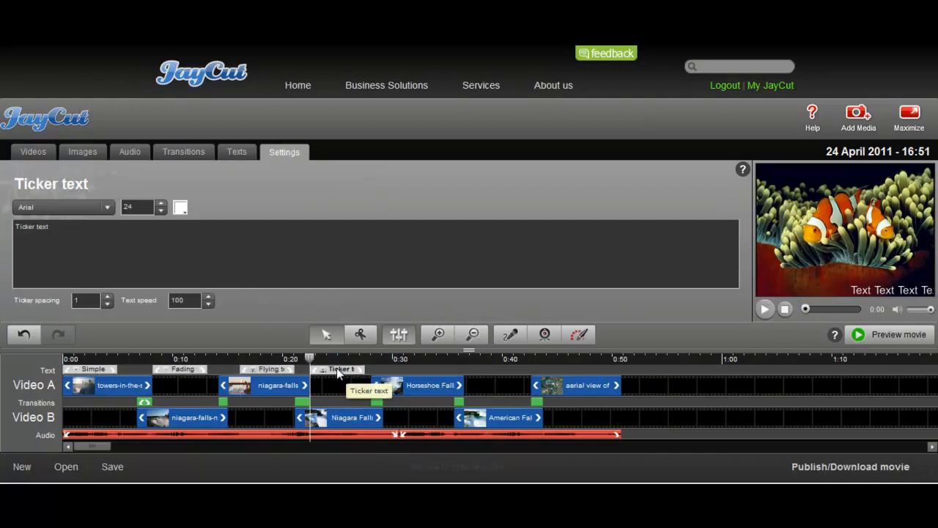
click(56, 228)
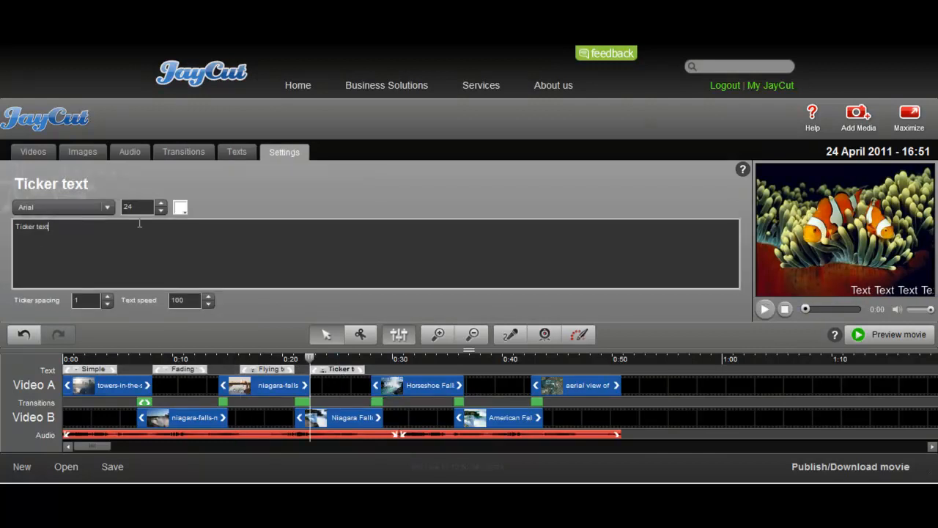
text(test)
Step: Format the Ticker text clip in the EmpireState font with a dark maroon text color
click(105, 209)
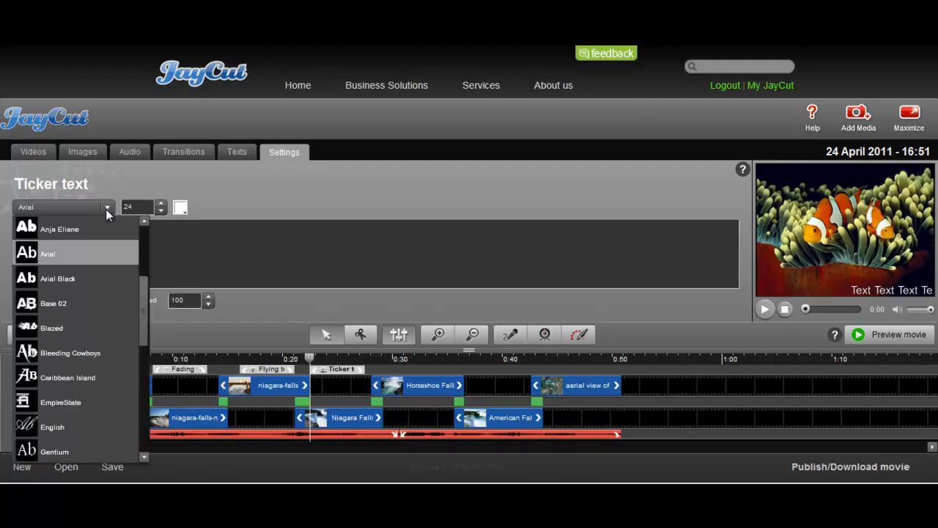
click(63, 401)
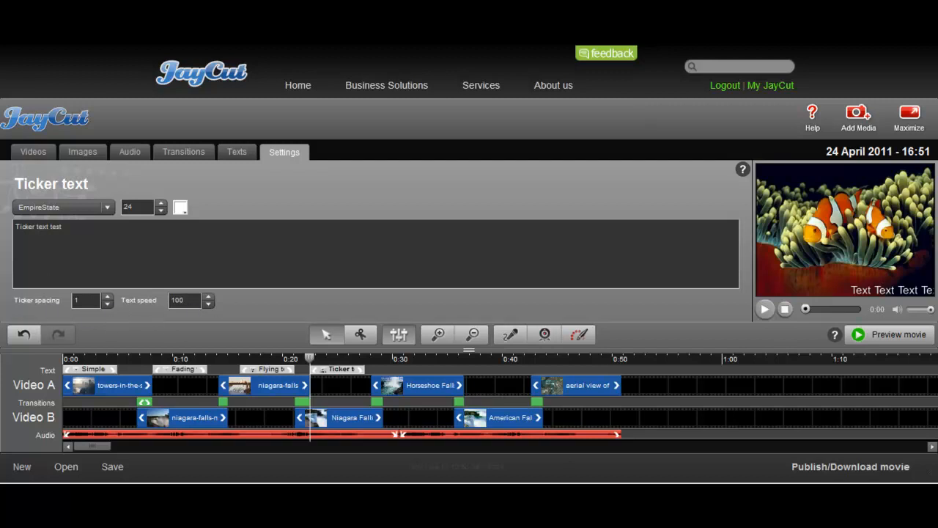
click(180, 209)
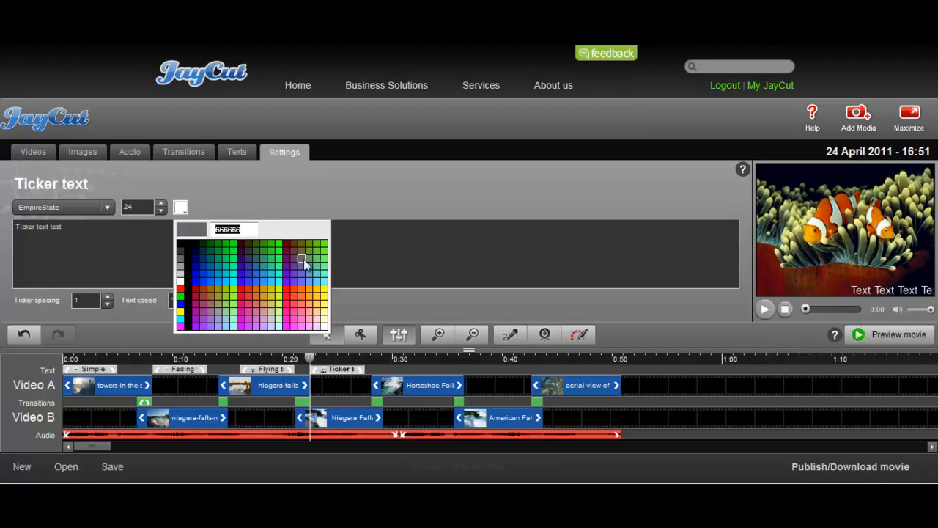
click(285, 251)
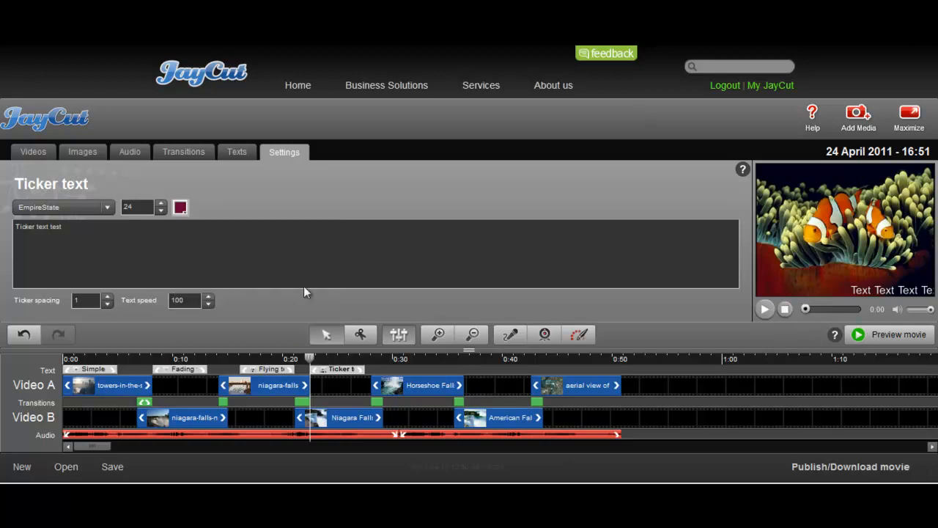
Step: Add a blue Color clip directly after the last image on Video A and shorten it to about 4 seconds
click(237, 152)
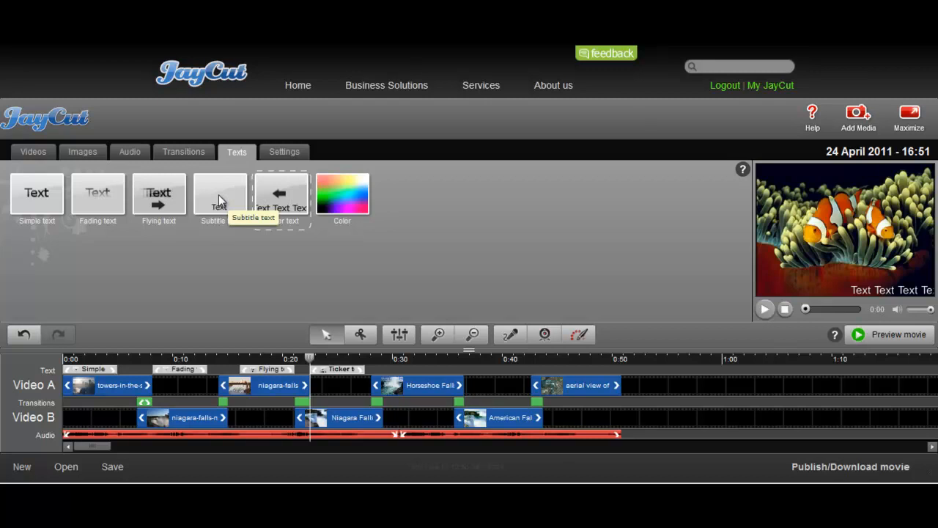
drag(366, 188, 649, 379)
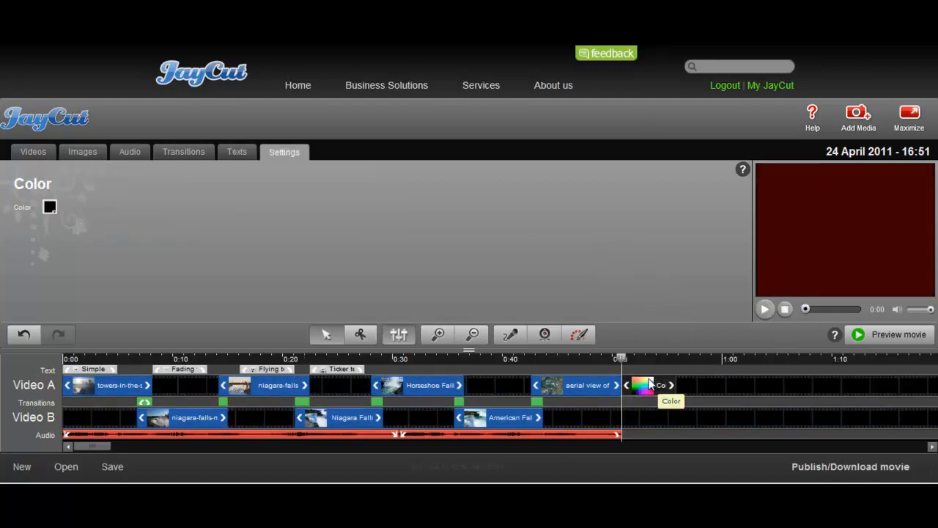
click(51, 207)
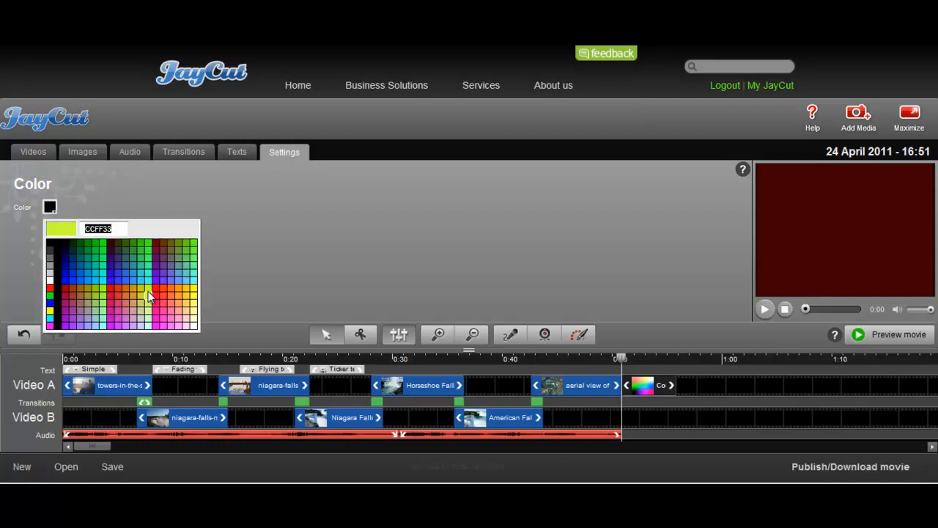
click(116, 273)
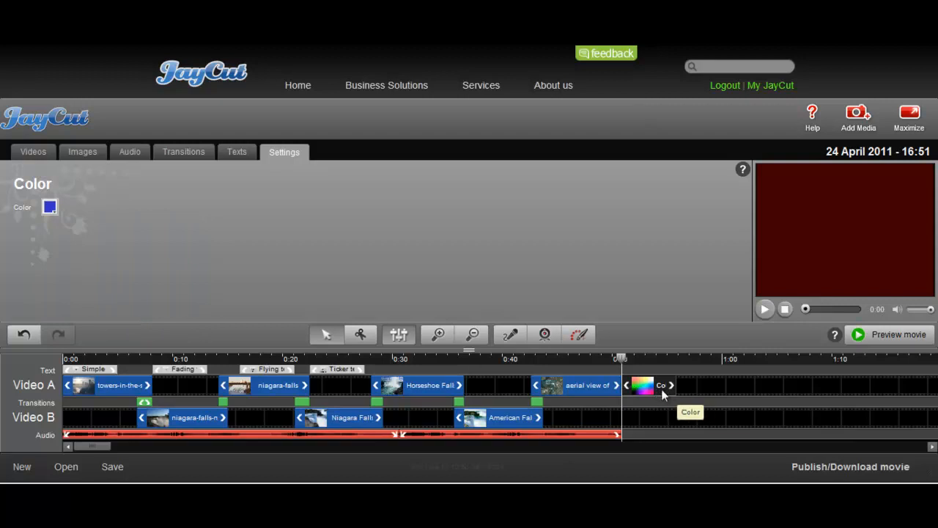
drag(672, 387, 665, 390)
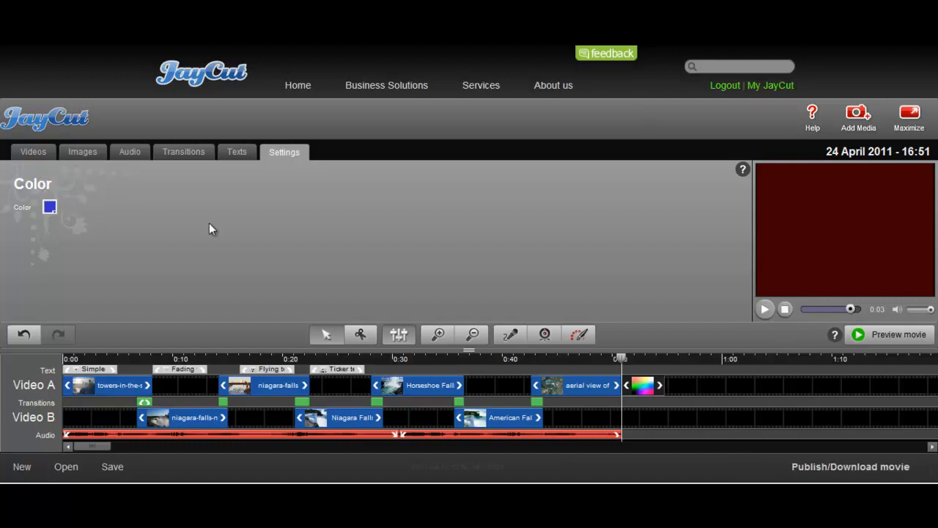
Step: Add a Subtitle text clip above the Color clip, coloring its first line dark blue and its second line teal
click(233, 151)
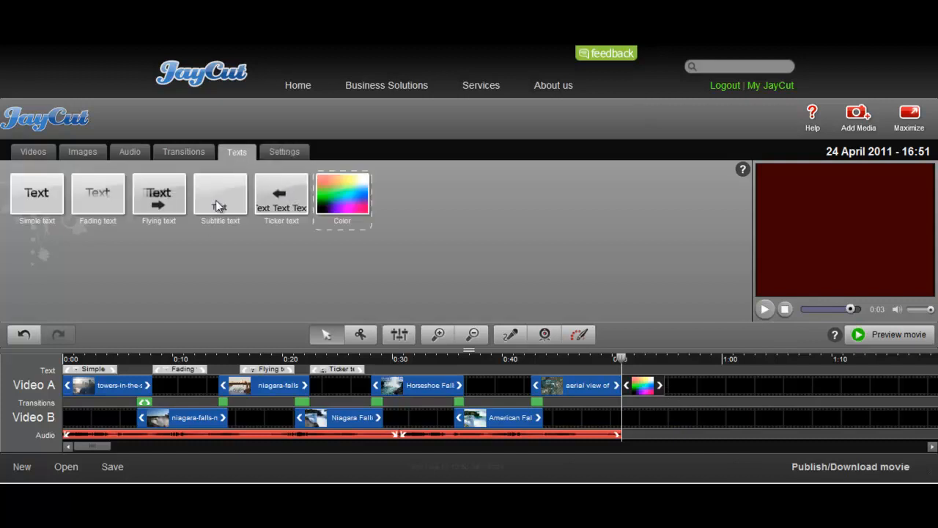
drag(220, 196, 659, 369)
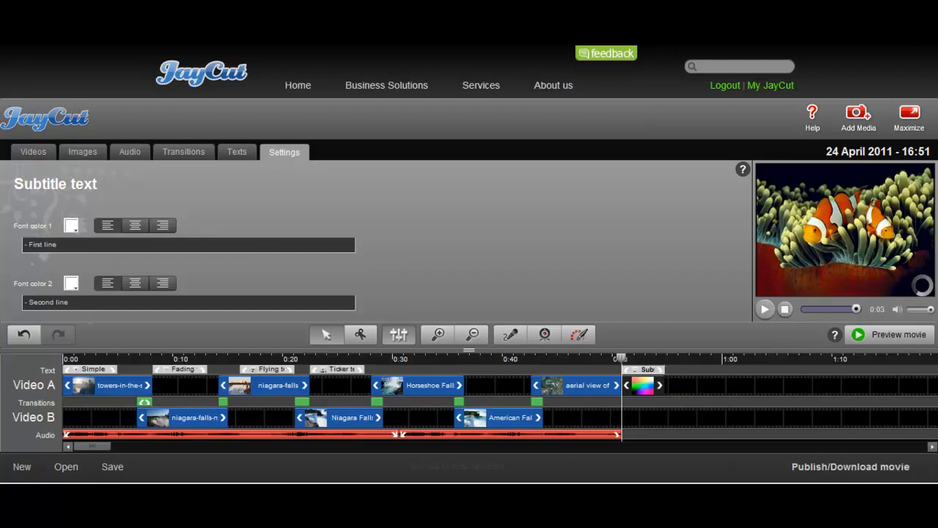
click(58, 245)
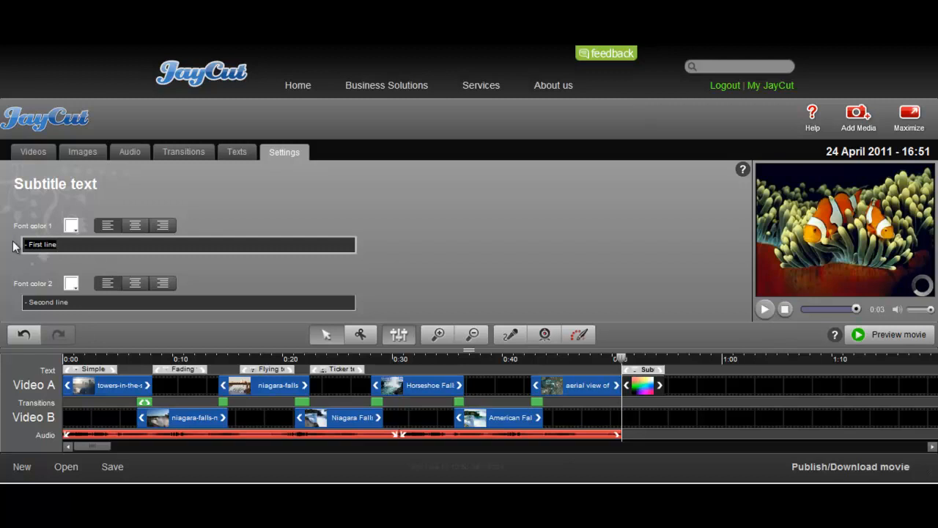
click(118, 227)
click(68, 227)
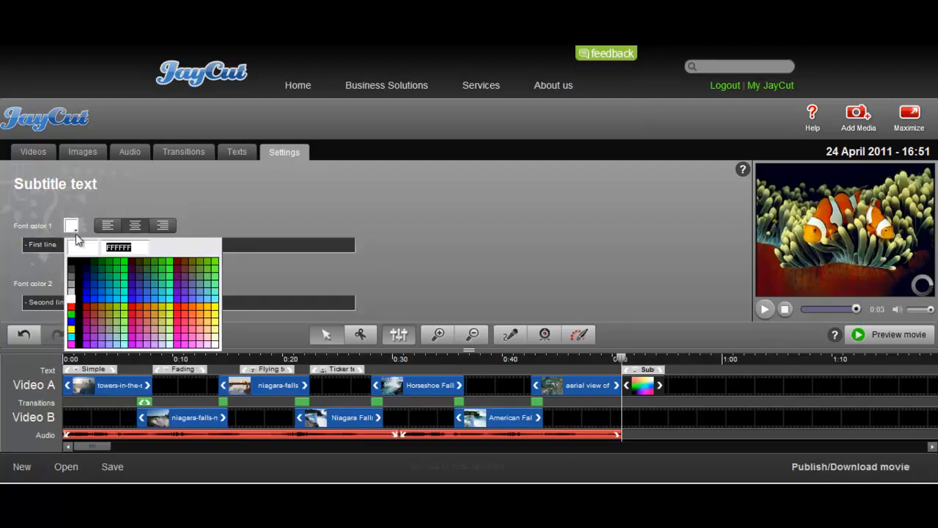
click(86, 277)
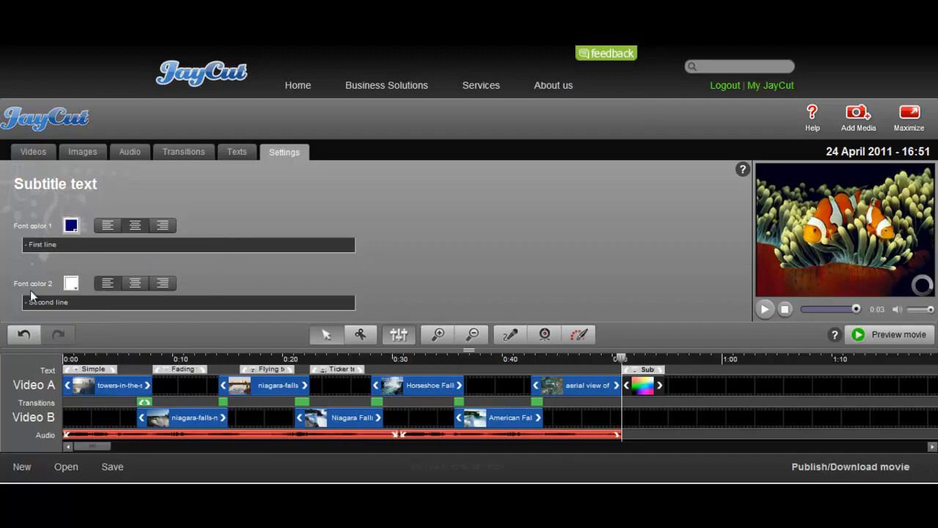
click(71, 285)
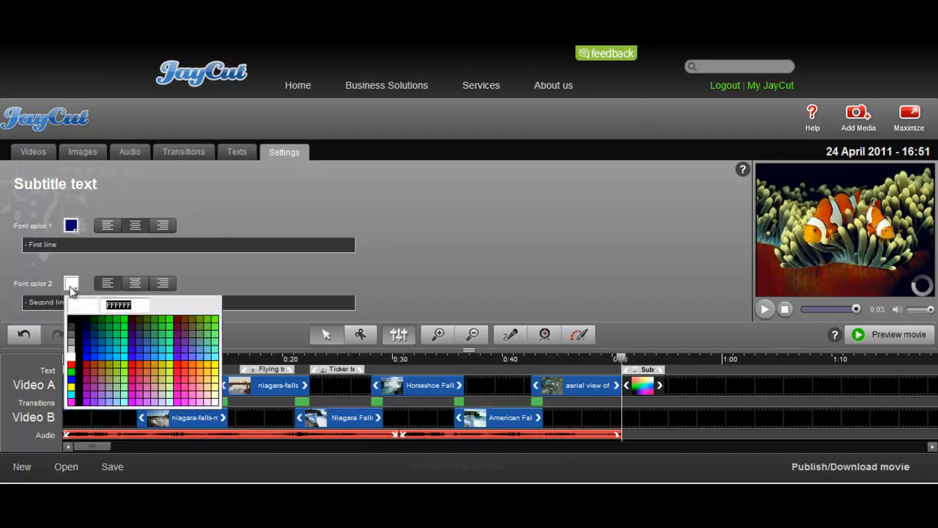
click(110, 341)
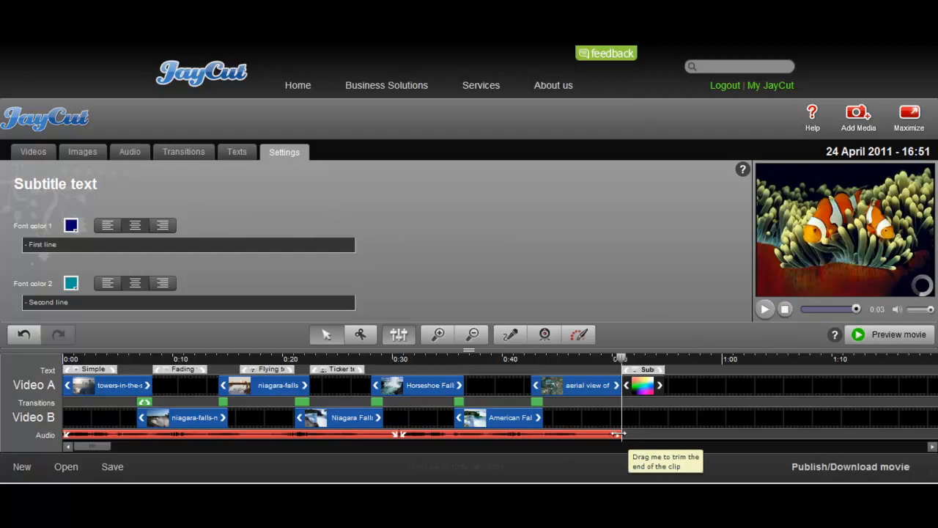
Step: Extend the second audio clip so it ends together with the Color clip at about 0:54
drag(619, 434, 660, 434)
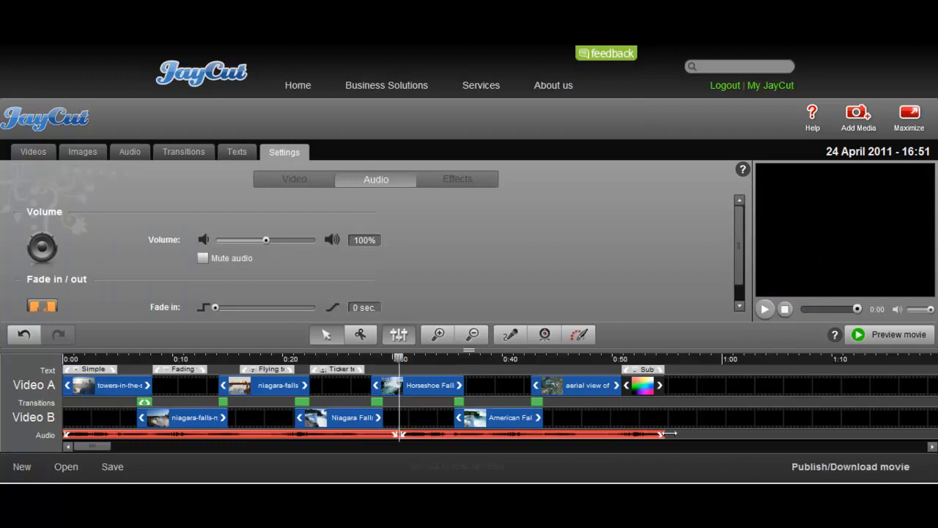
click(662, 384)
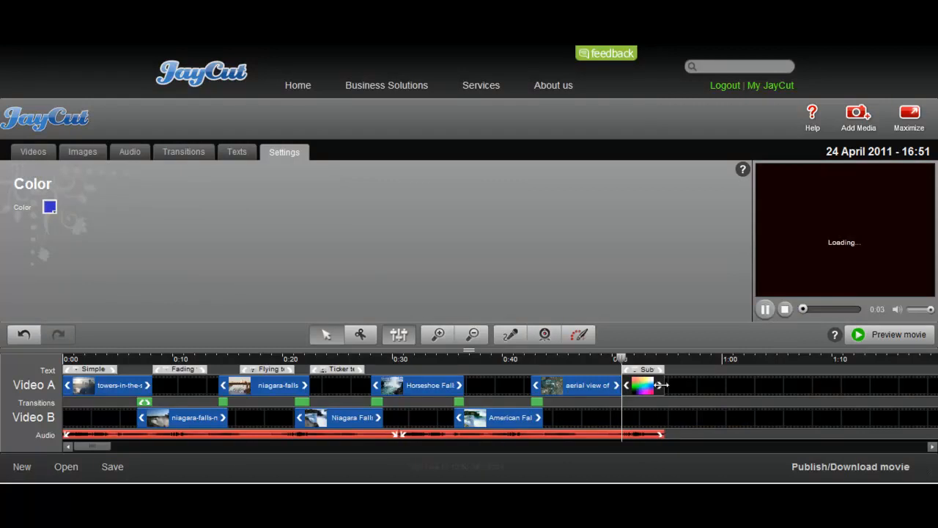
click(669, 405)
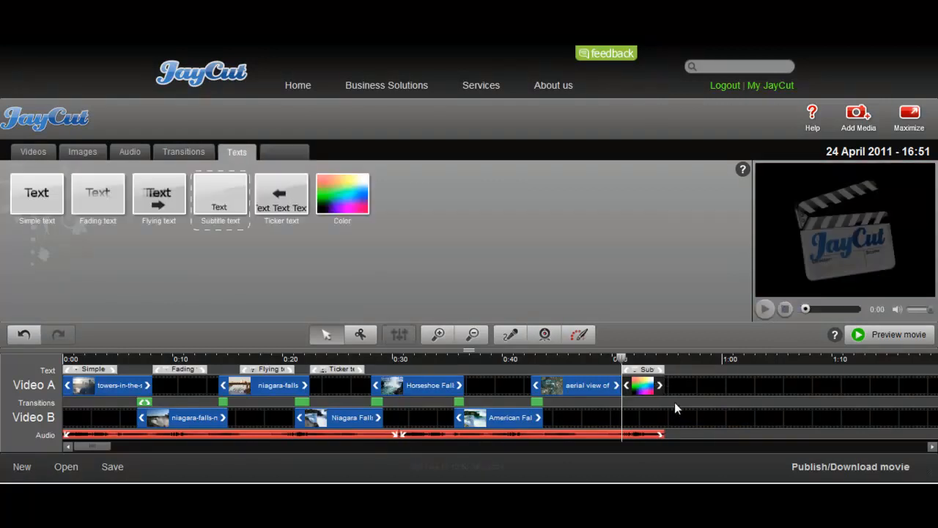
click(666, 359)
Step: Apply a fade-out to the end of the second audio clip and preview the movie
click(653, 434)
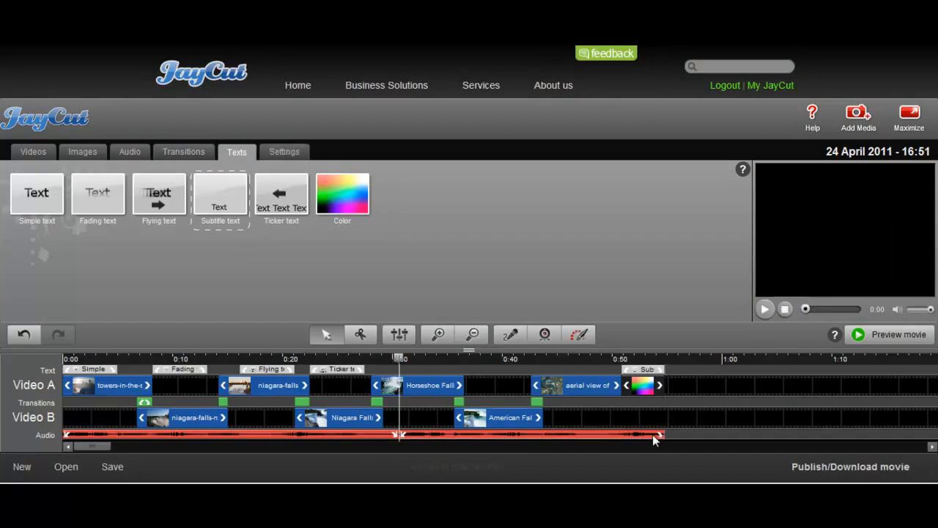
click(279, 152)
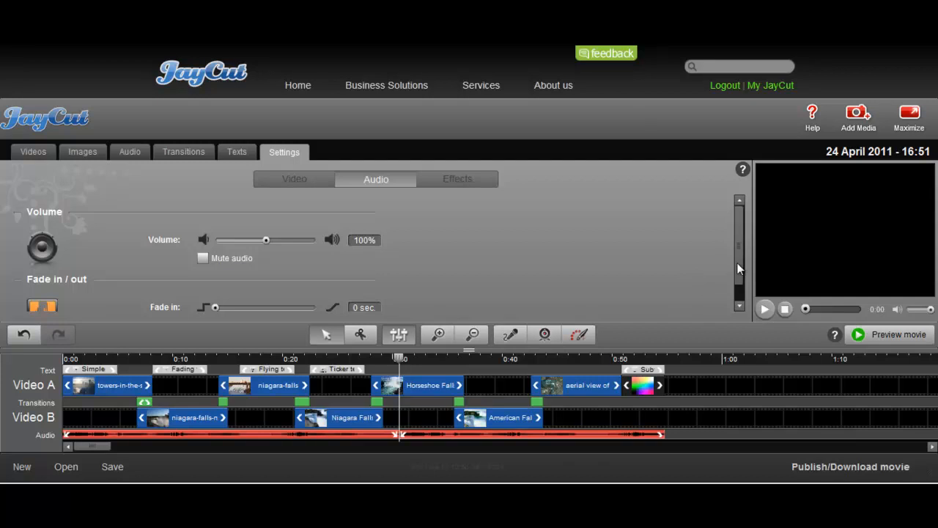
scroll(736, 269, down, 1)
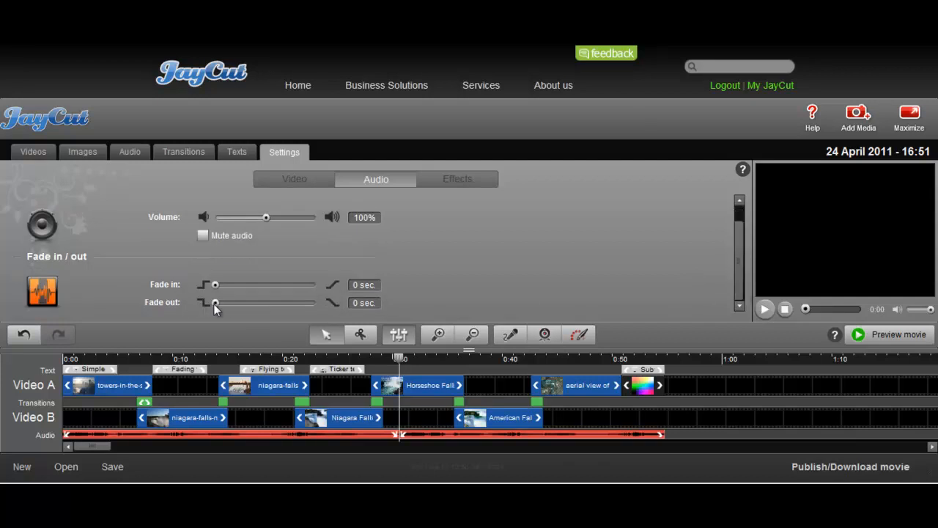
drag(217, 304, 259, 305)
click(871, 336)
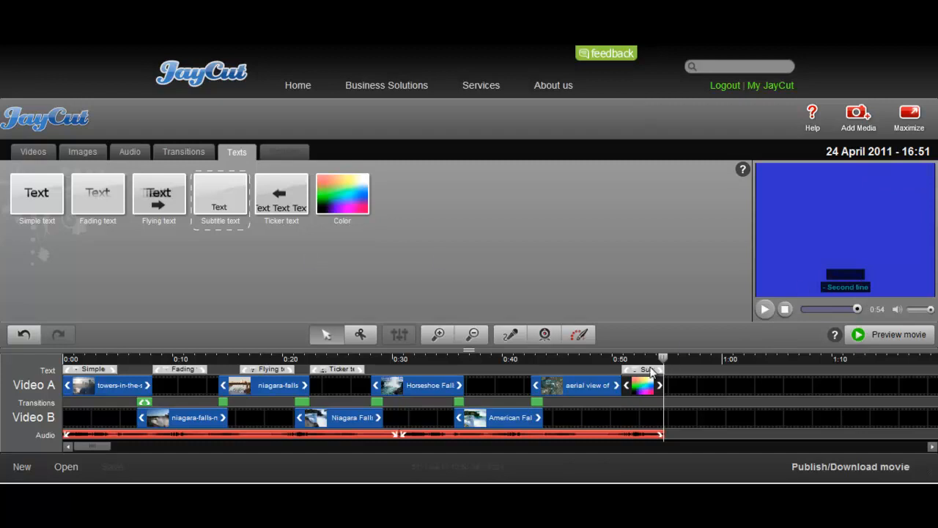
Step: Change the font color of the Subtitle clip's first line to bright green
click(645, 368)
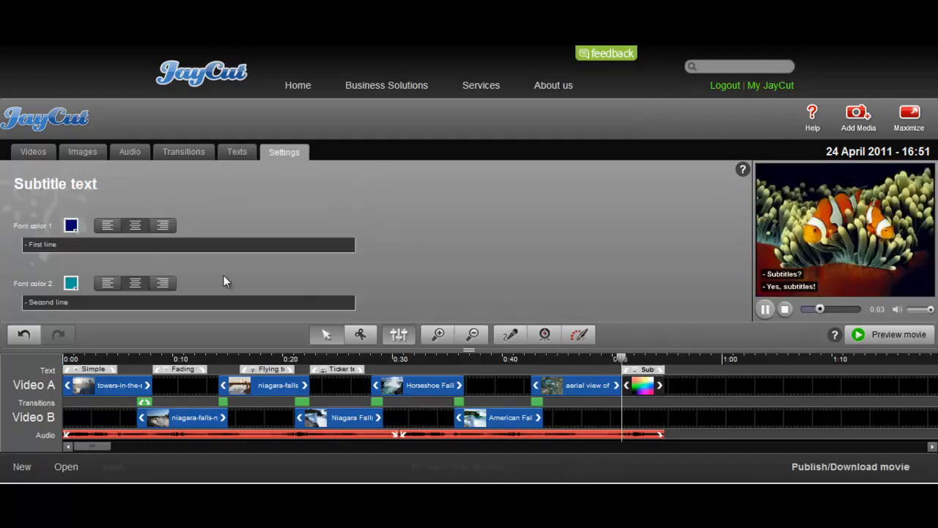
click(71, 226)
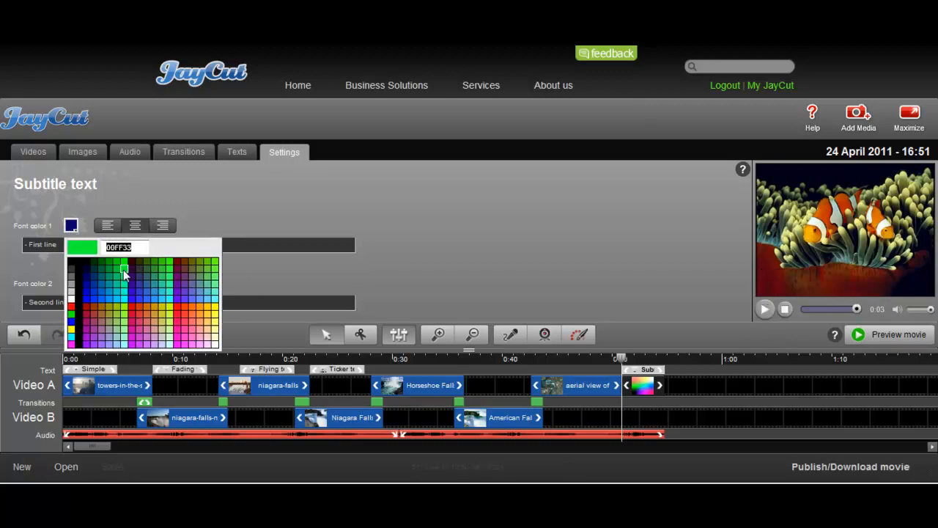
click(123, 270)
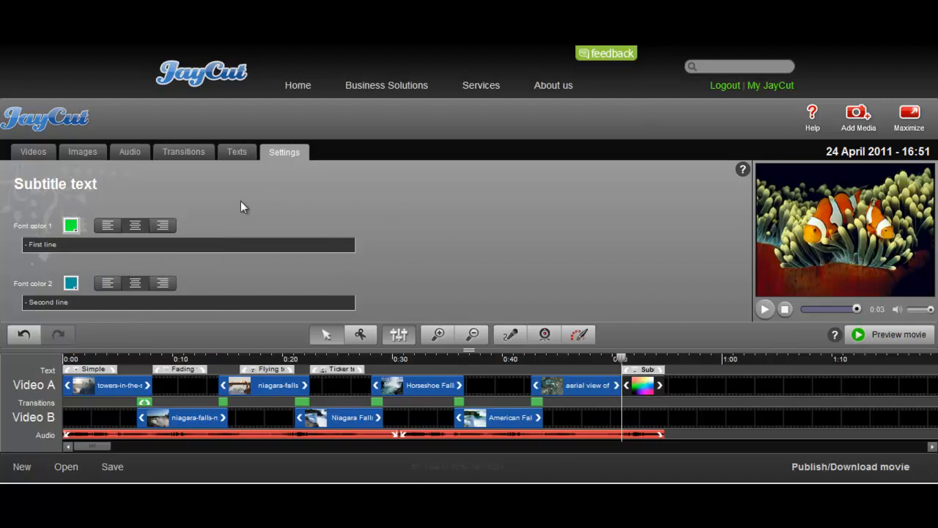
click(237, 151)
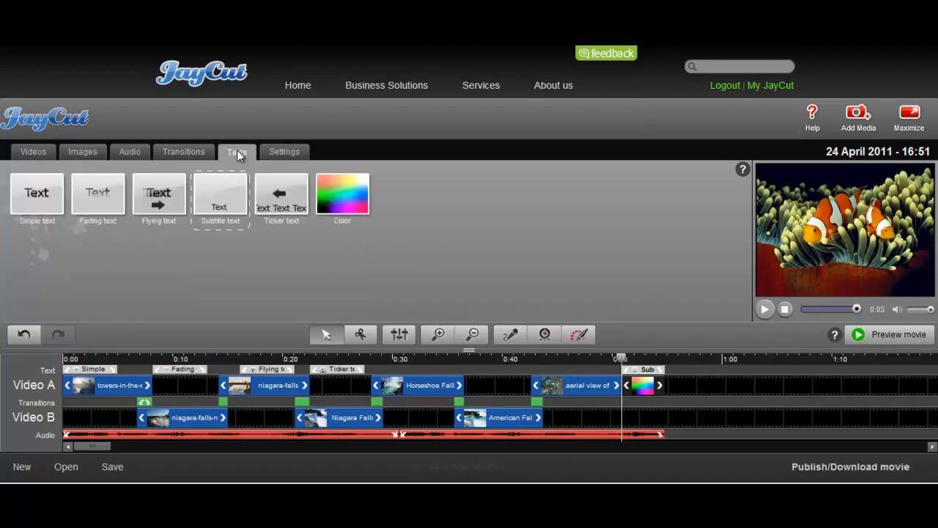
click(278, 208)
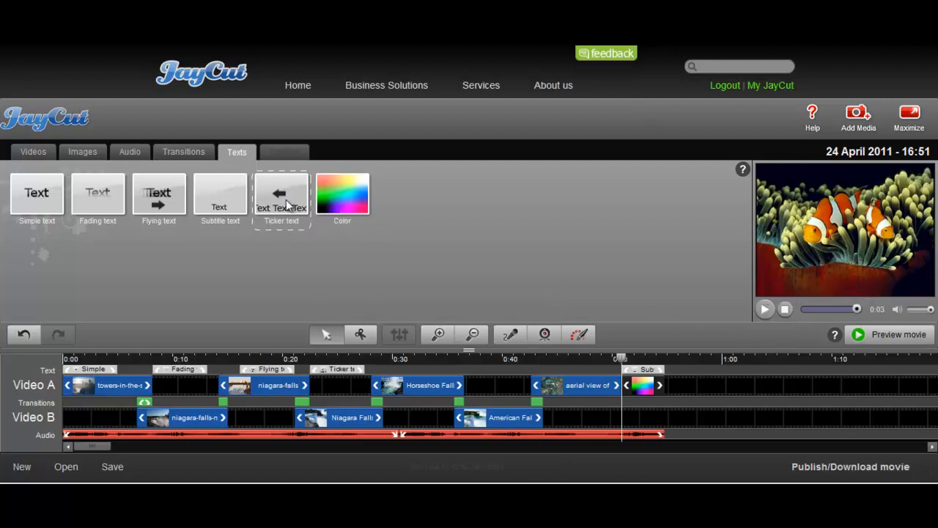
click(772, 311)
Step: Remove the Simple, Fading, Flying, Ticker and Subtitle text clips from the timeline's text track
drag(92, 367, 42, 294)
drag(184, 368, 44, 292)
drag(266, 369, 55, 289)
drag(323, 369, 135, 292)
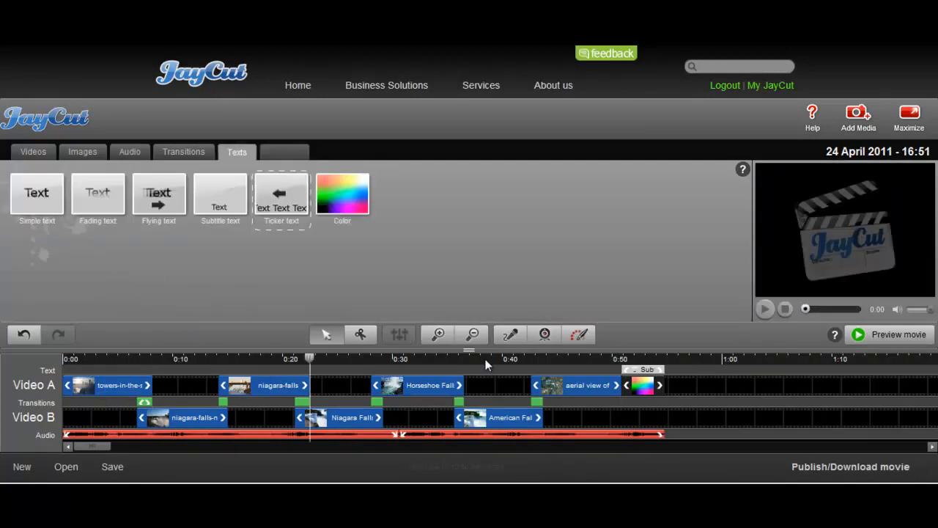
drag(644, 369, 140, 294)
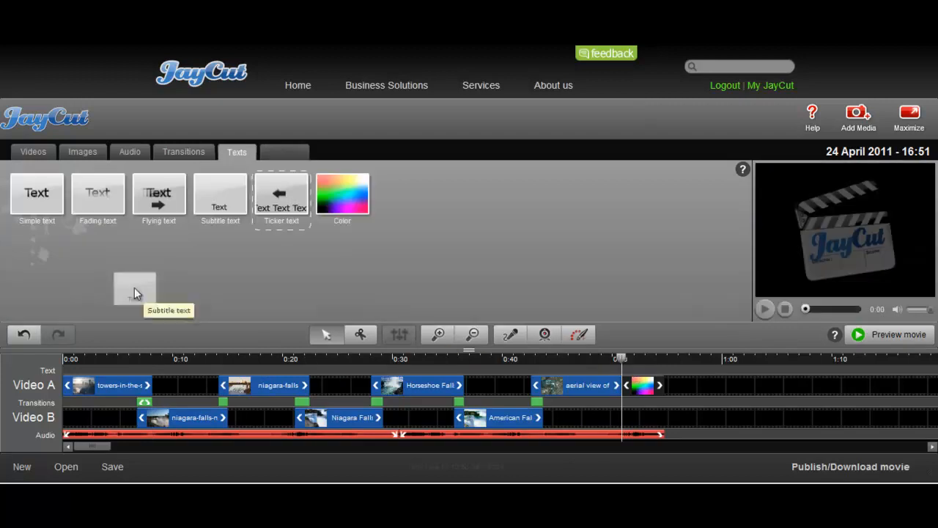
Step: Change the Color clip at the end of Video A to bright green
click(642, 387)
click(49, 208)
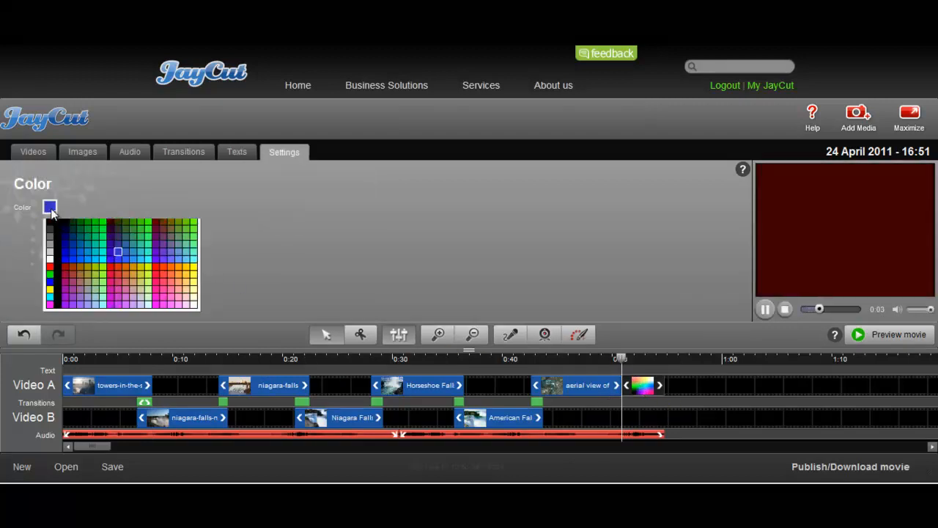
click(147, 247)
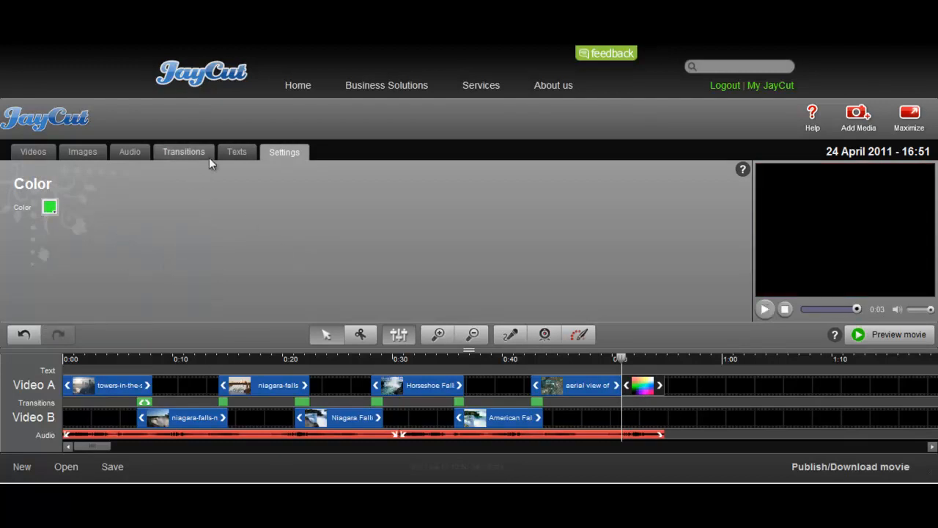
Step: Add a new Subtitle text clip on the text track directly above the Color clip
click(239, 151)
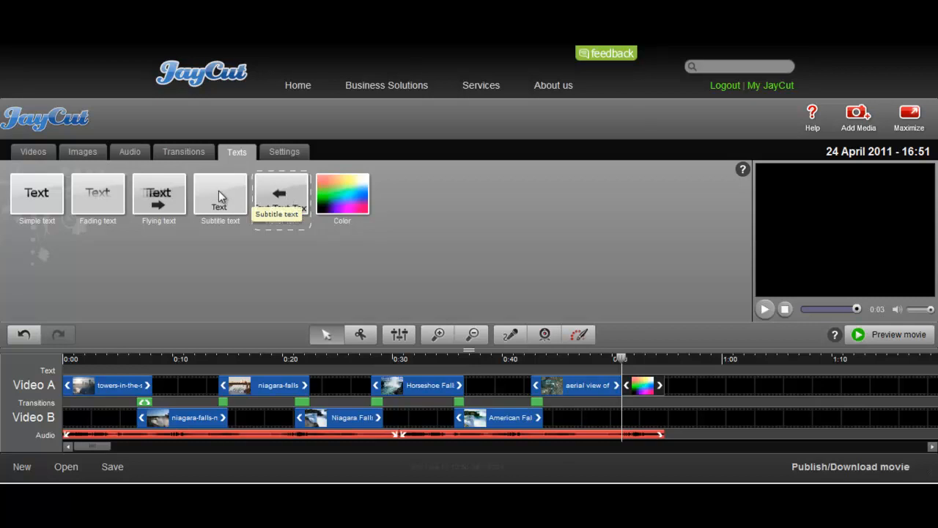
drag(215, 190, 641, 370)
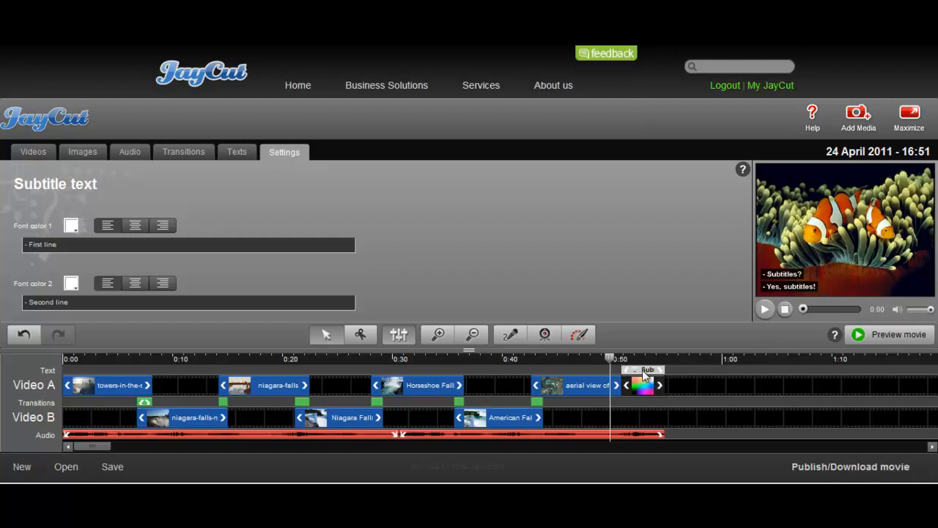
click(233, 151)
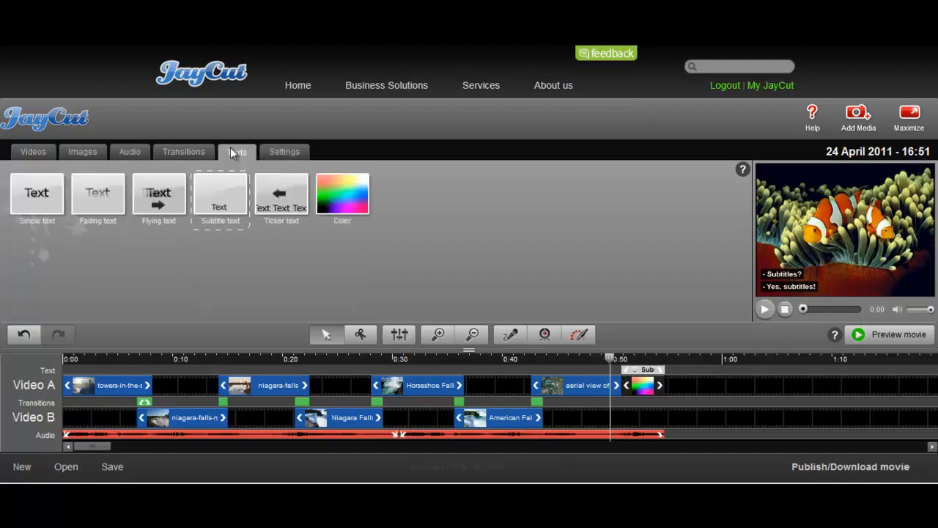
click(648, 370)
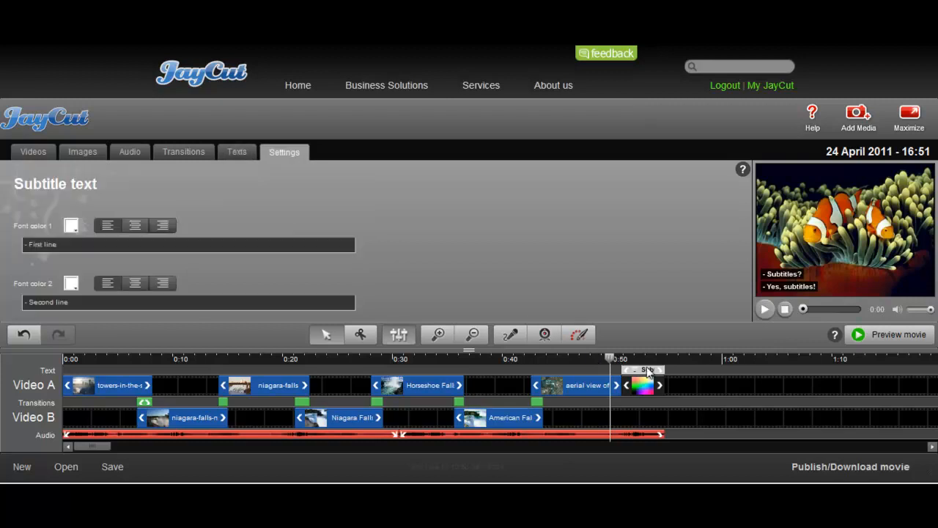
Step: Replace the subtitle's first line with "Video by" and the author's full name, and its second line with "2011"
drag(70, 245, 2, 249)
text(Video by)
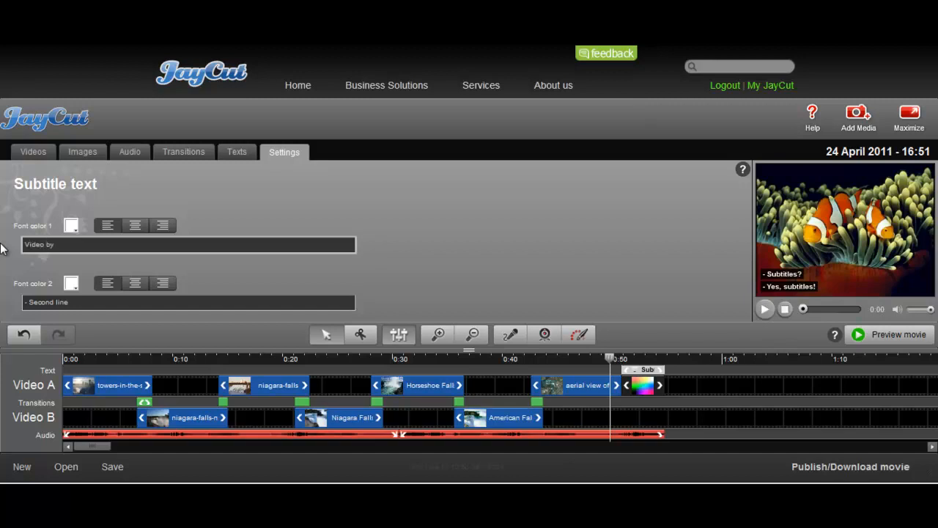
text( Vilina Hutter)
drag(66, 302, 11, 299)
text(2011)
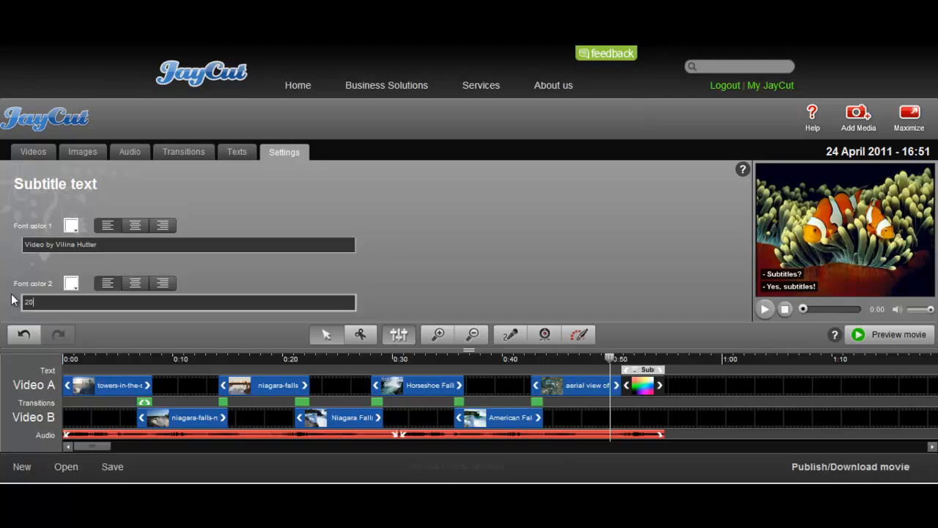
Step: Set the font color of both subtitle lines to very dark navy blue
click(71, 283)
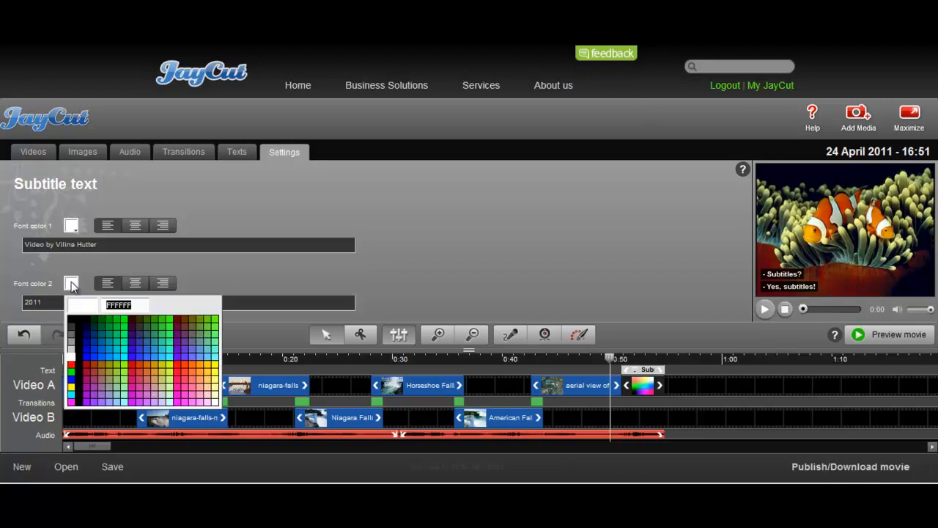
click(86, 327)
click(71, 226)
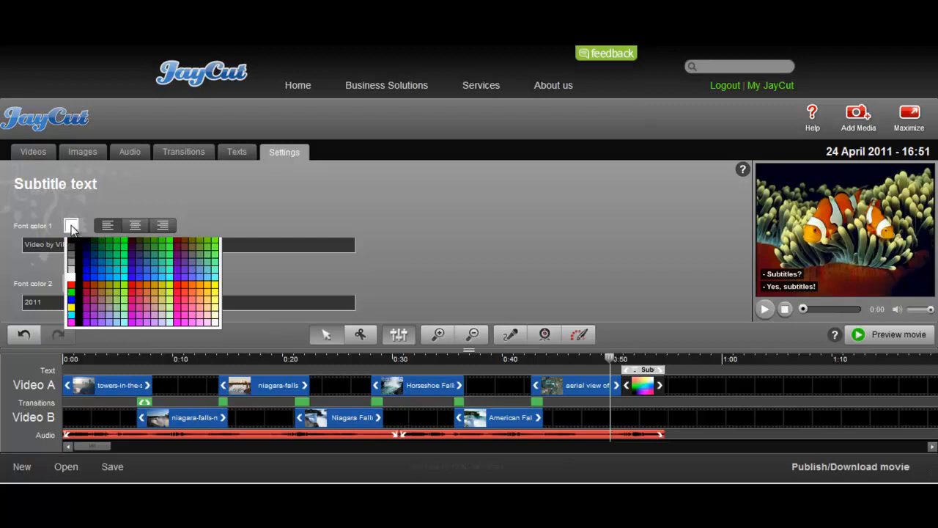
click(89, 268)
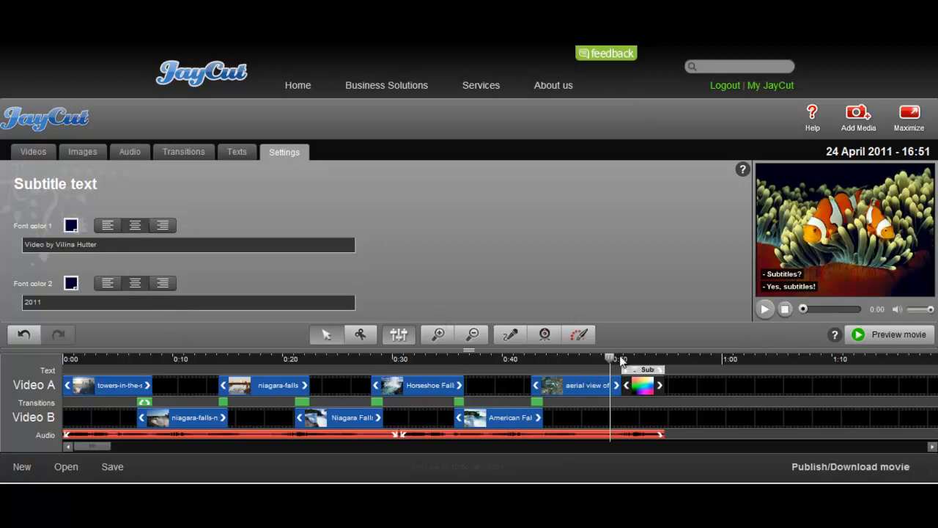
Step: Move the playhead to the start of the Color clip and save the movie
drag(608, 357, 627, 359)
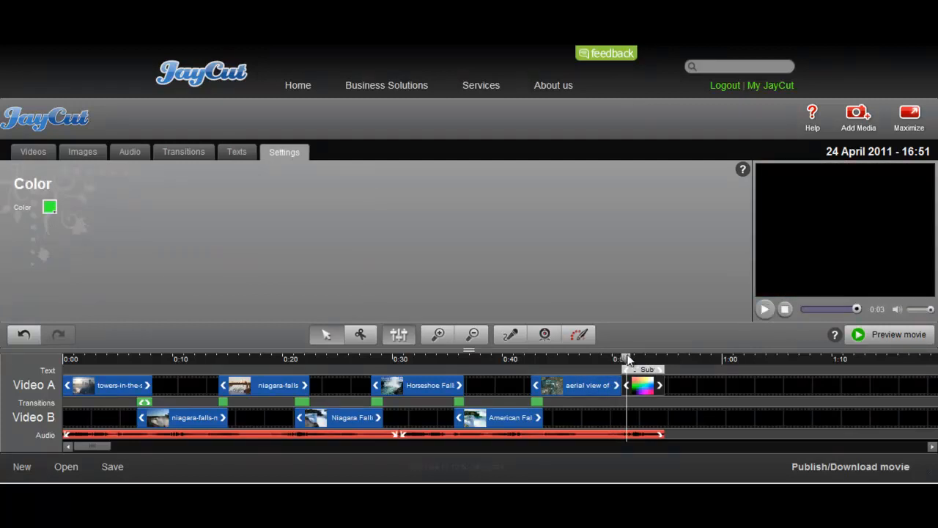
mouse_move(627, 358)
mouse_down()
mouse_move(654, 353)
mouse_move(623, 356)
mouse_up()
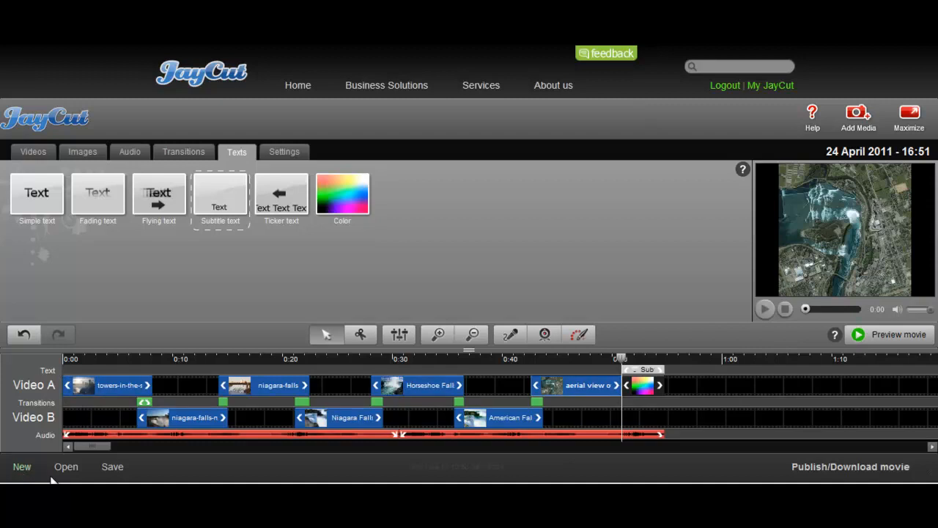
click(111, 469)
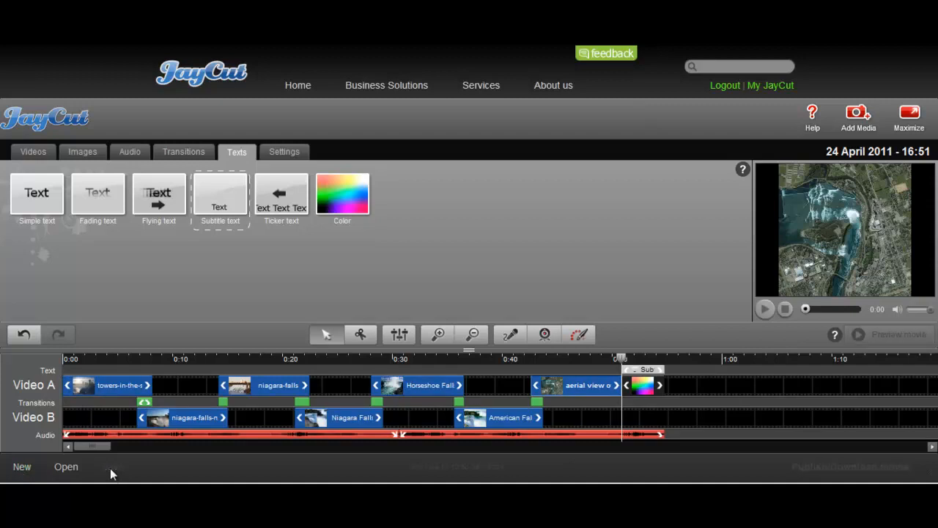
Step: Start a new movie and place a Simple text clip at the very beginning of the text track
click(24, 467)
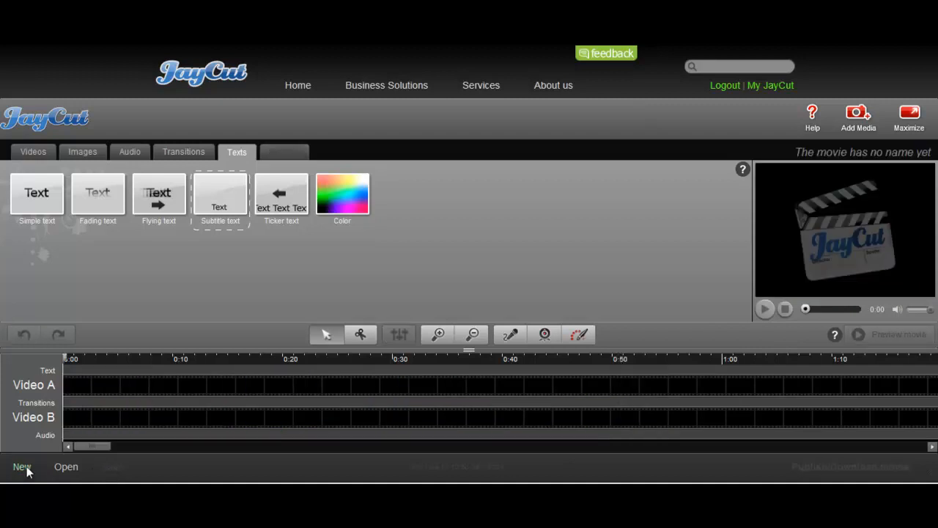
drag(37, 195, 86, 371)
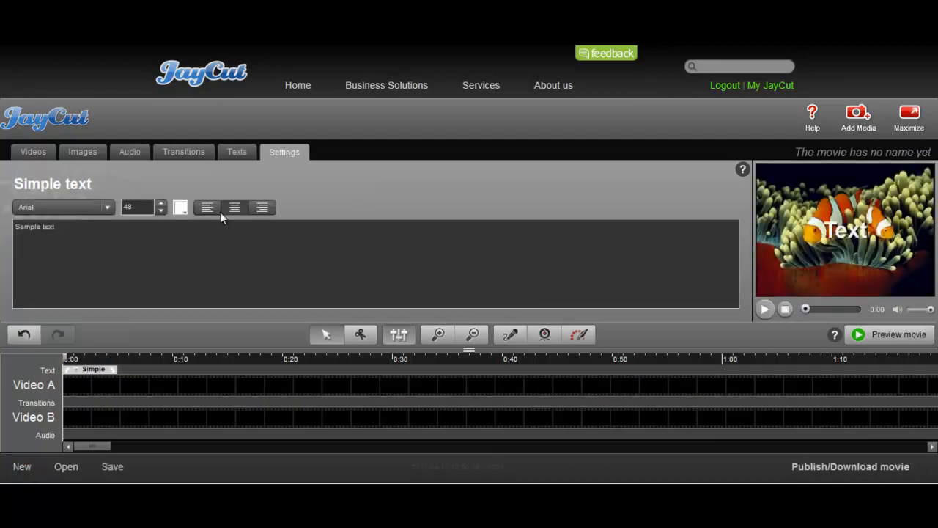
Step: Replace the sample text with "This is my Title Slide" and set its font to Caribbean Island
drag(73, 229, 8, 230)
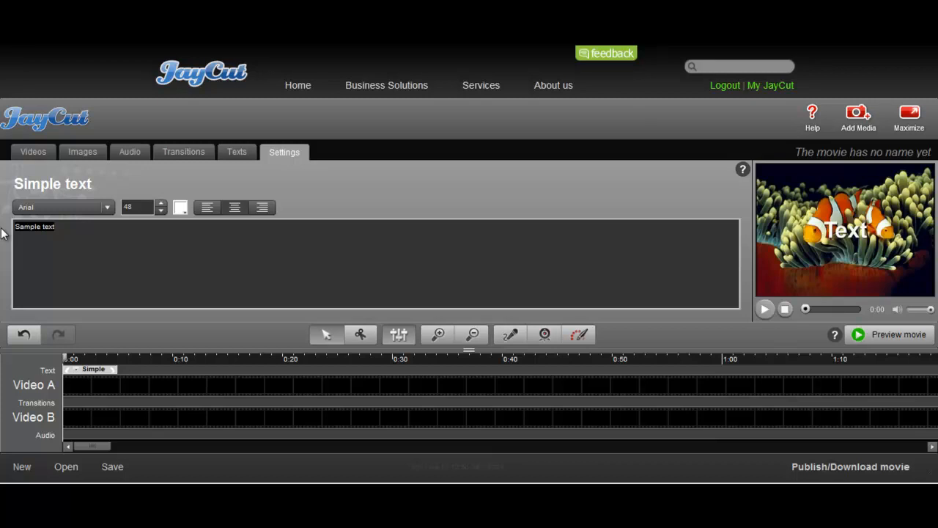
text(This is mty)
key(BackSpace)
text(y Title Slide)
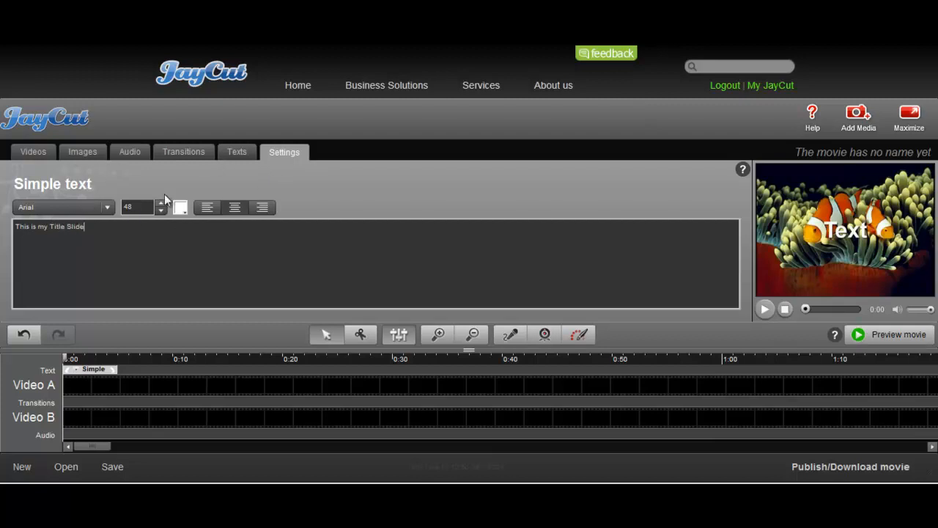
click(108, 207)
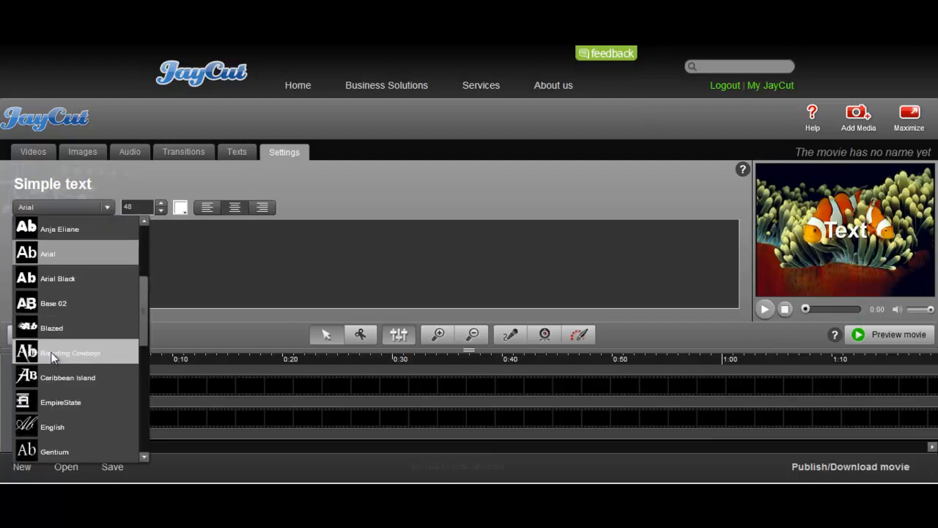
click(62, 379)
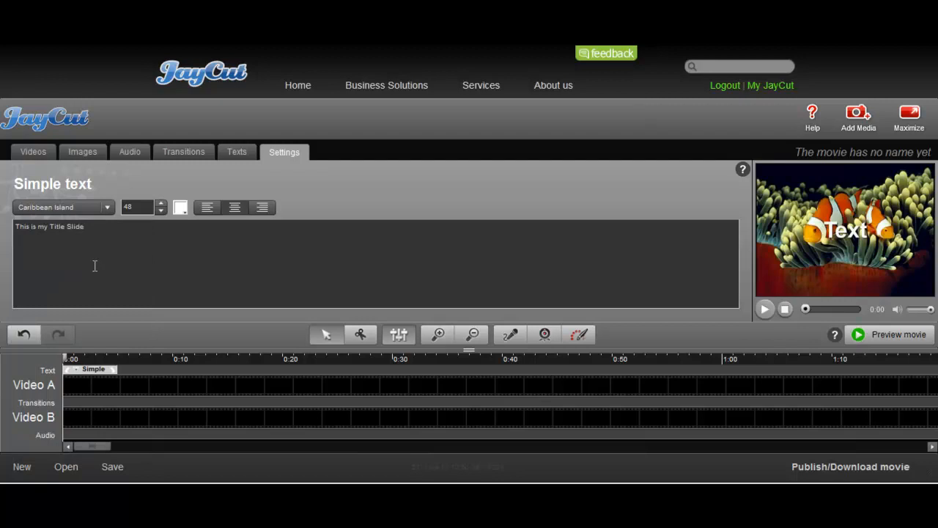
Step: Add a Color clip at the start of Video A beneath the title text and make it dark blue
click(237, 152)
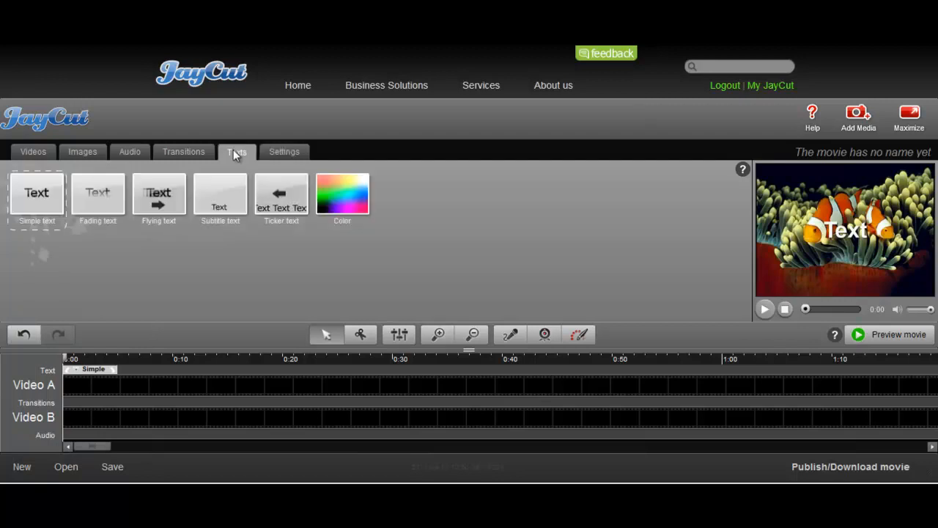
drag(340, 186, 68, 391)
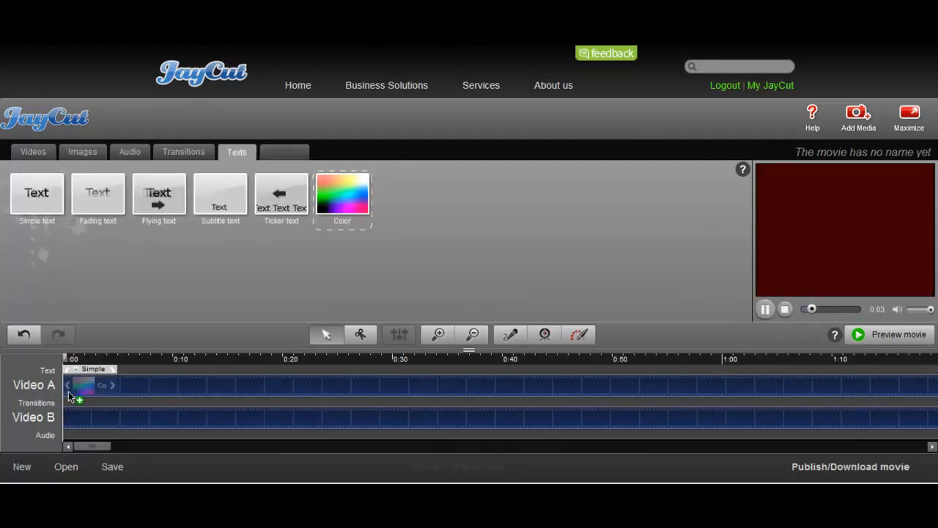
click(50, 207)
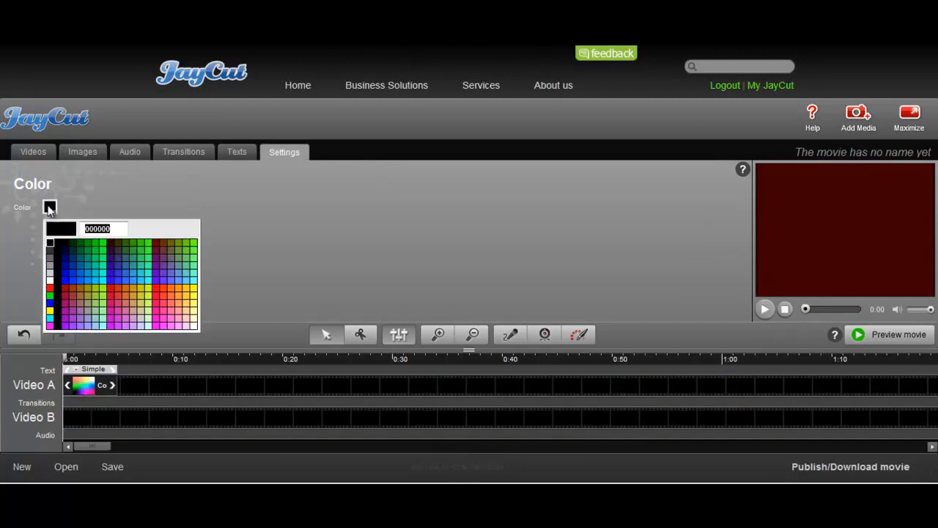
click(63, 264)
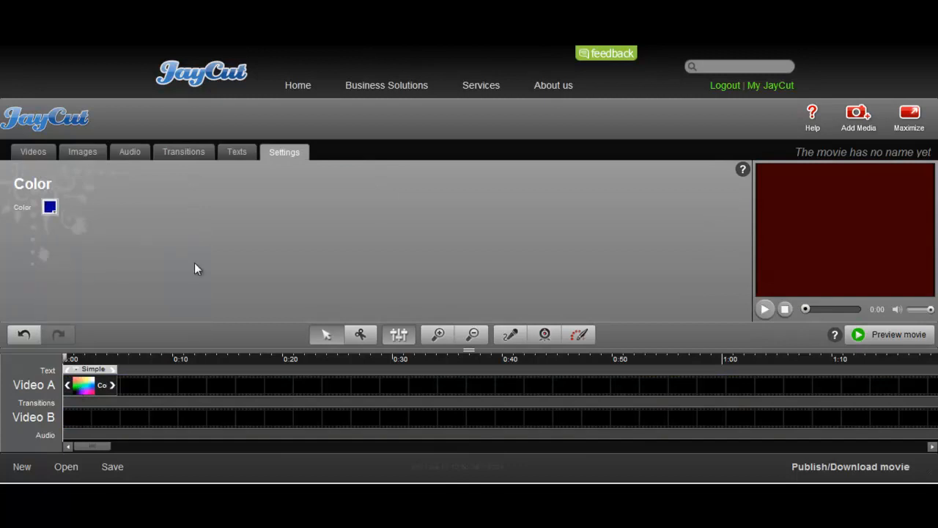
Step: Set the title text's font color to bright green and preview the movie
click(94, 370)
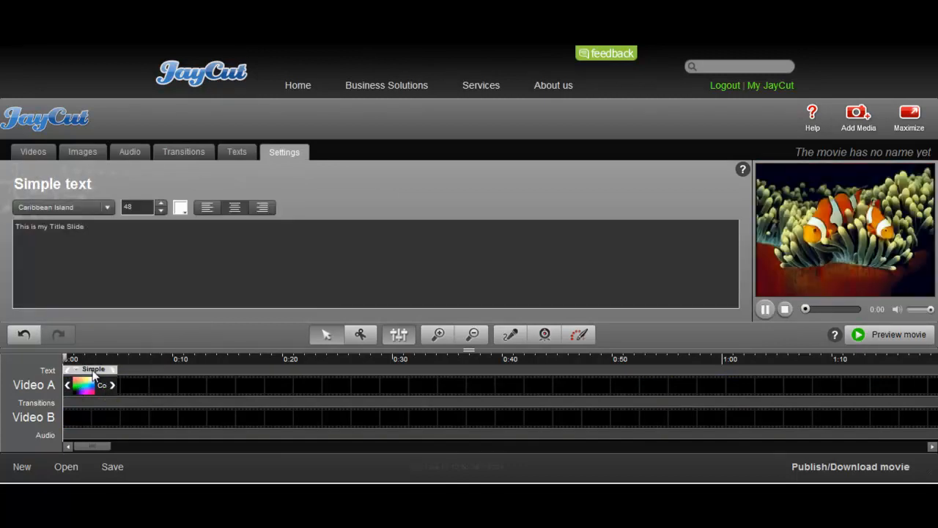
click(180, 209)
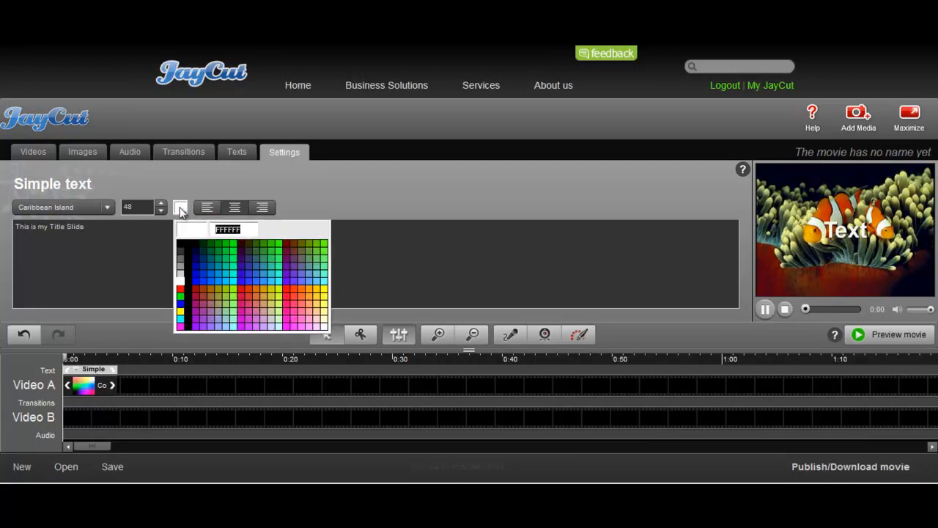
click(232, 250)
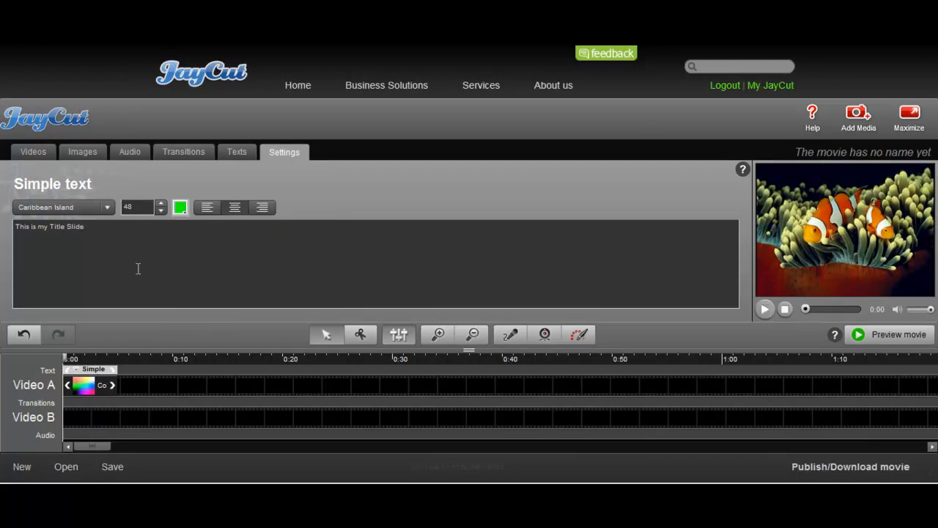
click(898, 337)
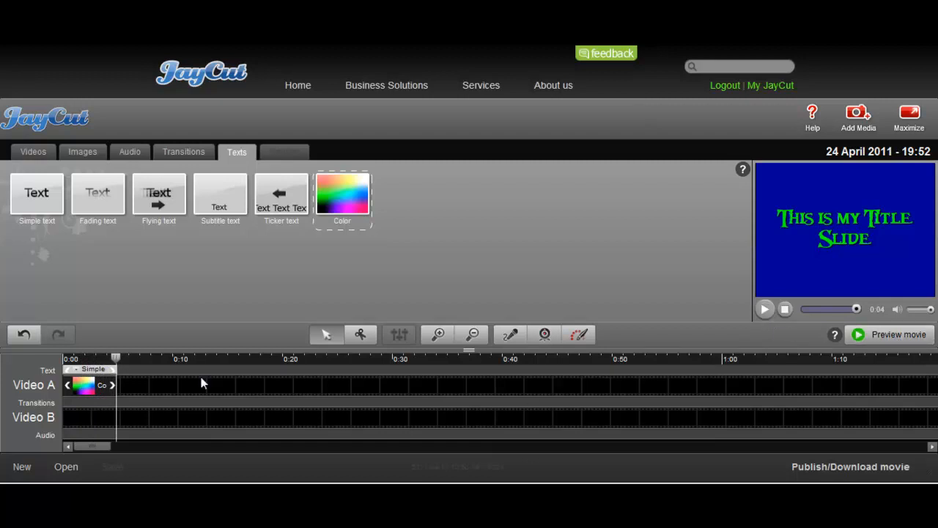
Step: Add the towers-in-the-snow image after the Color clip on Video A and the niagara-falls-new-york image on Video B, slightly overlapping its end
click(88, 152)
drag(29, 207, 142, 379)
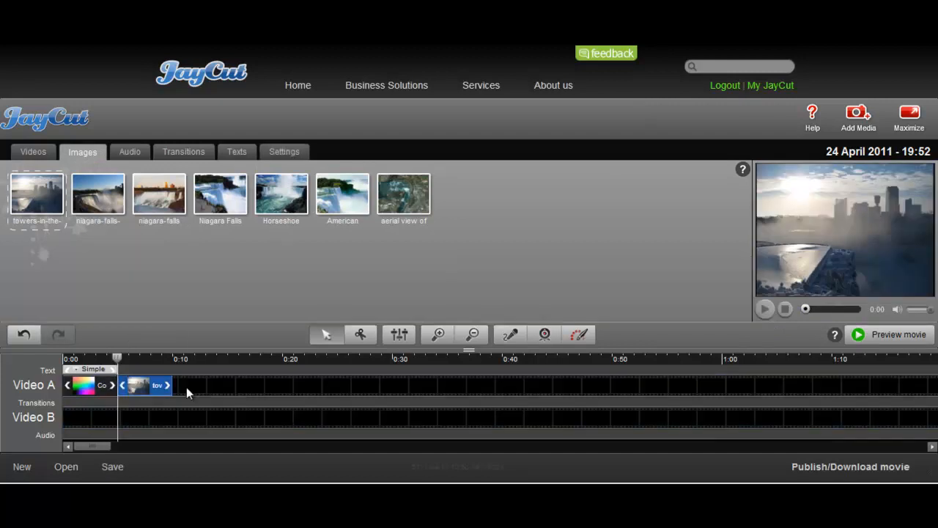
drag(106, 192, 193, 423)
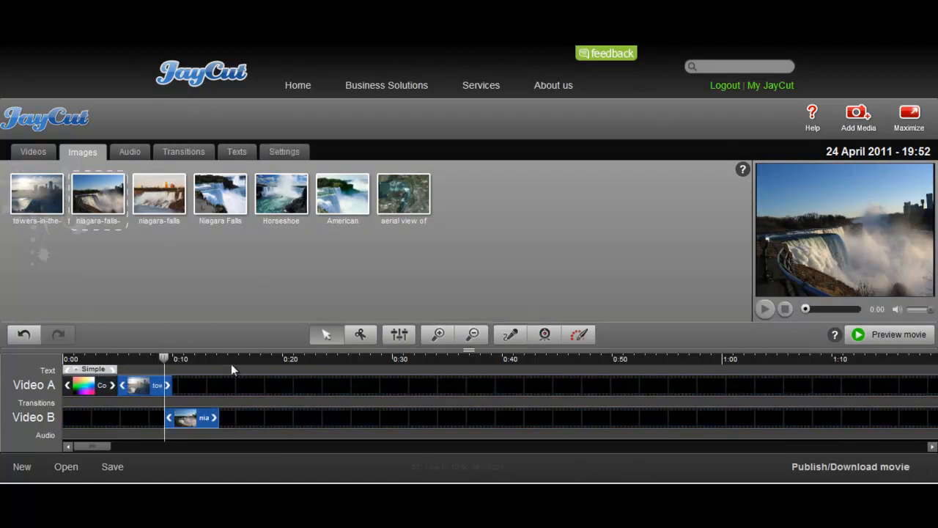
Step: Place a Circle transition where the two images overlap, and preview the movie in the enlarged player
click(176, 152)
drag(279, 197, 192, 400)
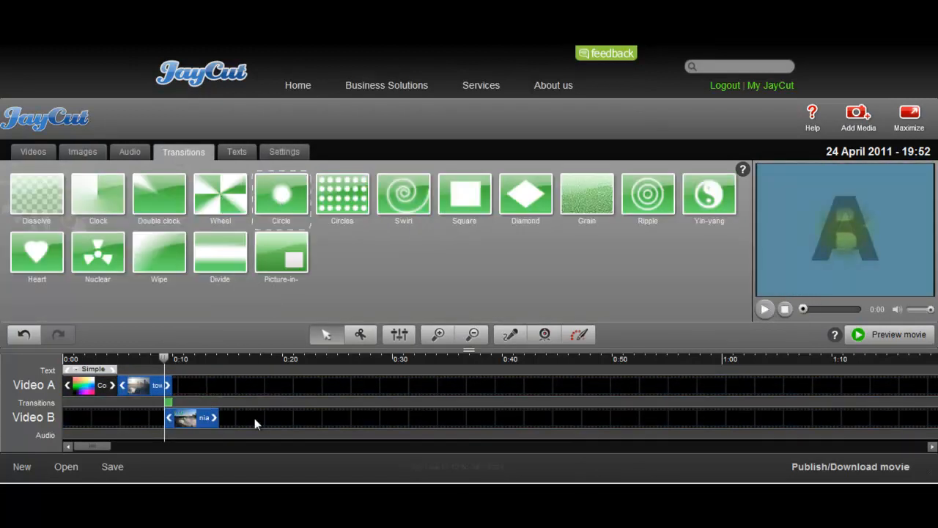
click(901, 337)
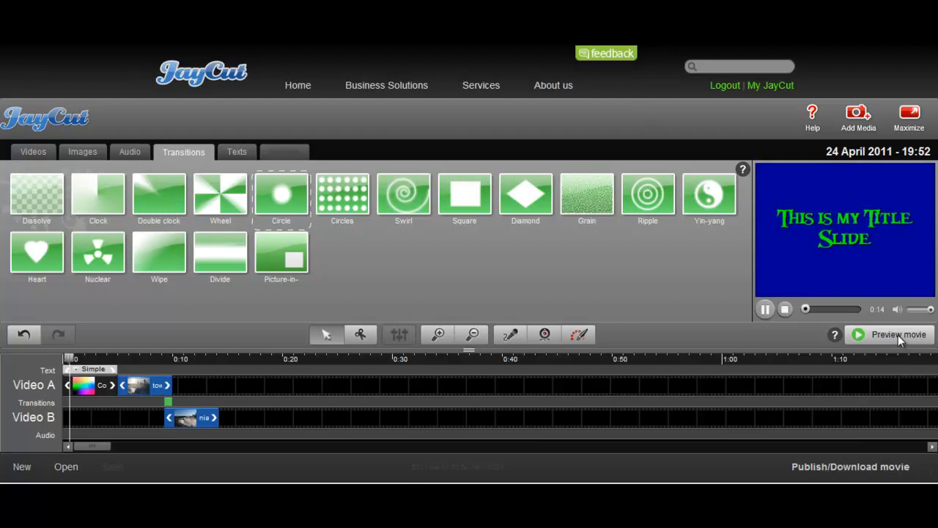
click(905, 179)
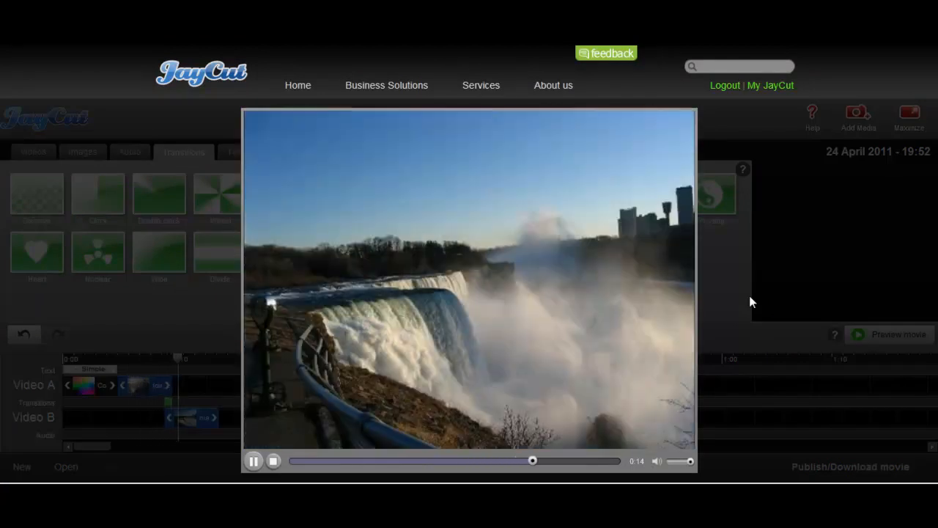
click(675, 124)
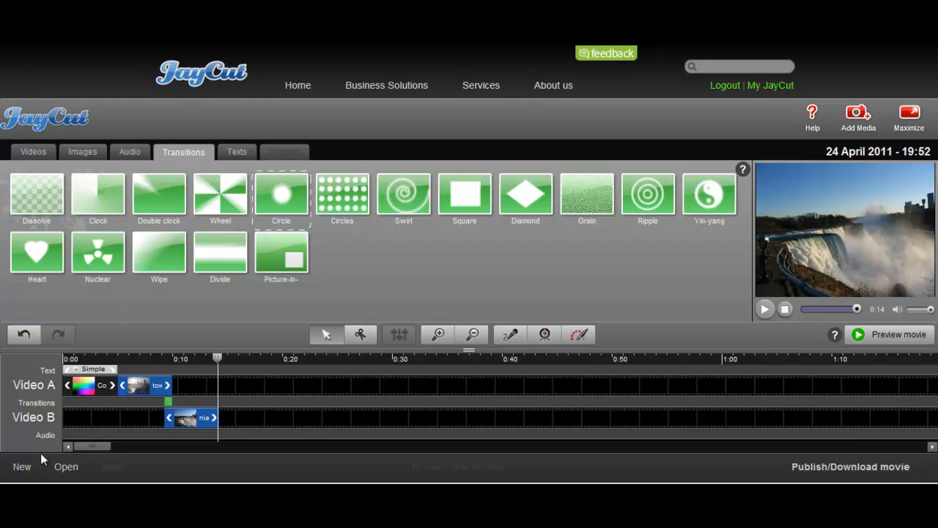
Step: Open the saved movie "24 April 2011 - 16:51"
click(64, 465)
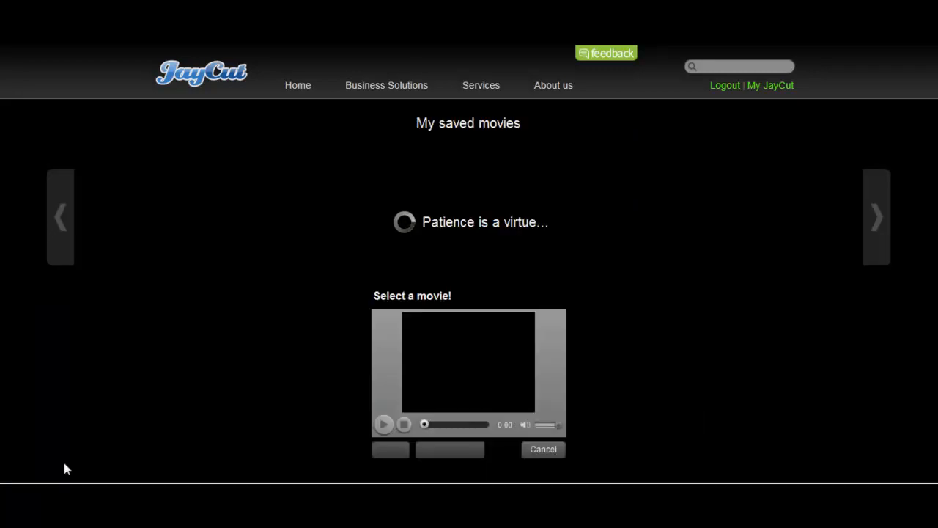
click(210, 224)
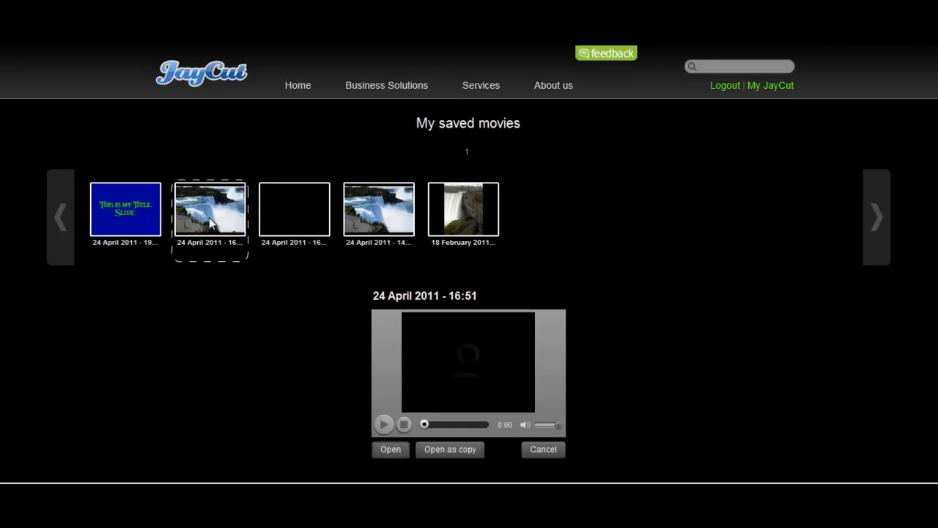
double_click(210, 224)
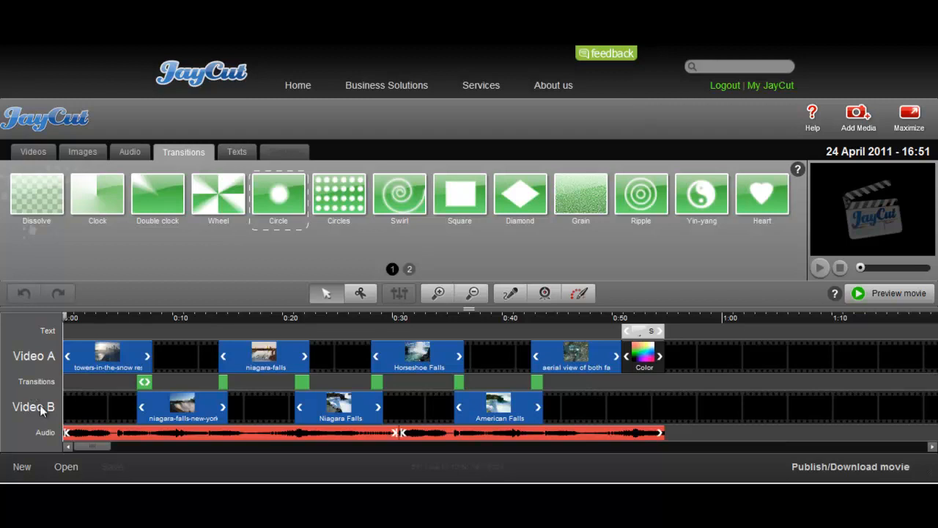
Step: Select the towers-in-the-snow clip at the start of Video A and show the available text clip types
click(89, 365)
click(153, 417)
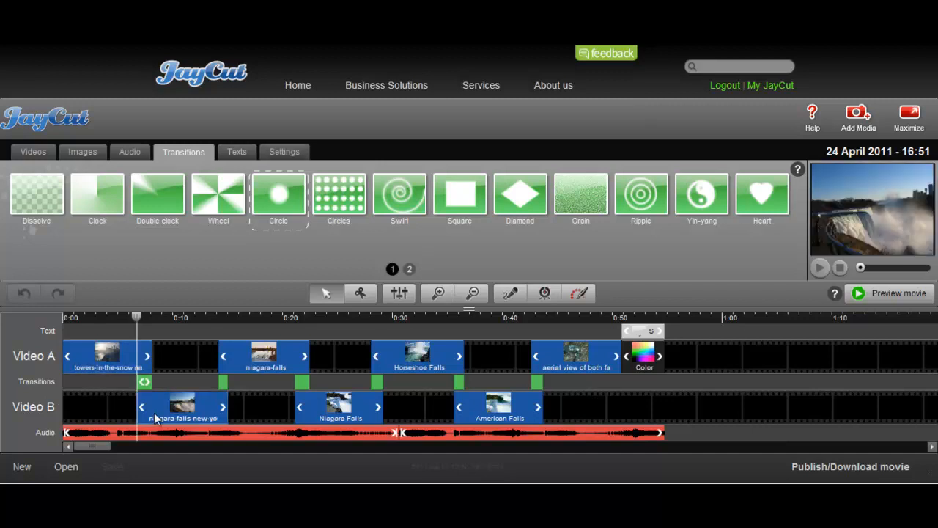
click(91, 363)
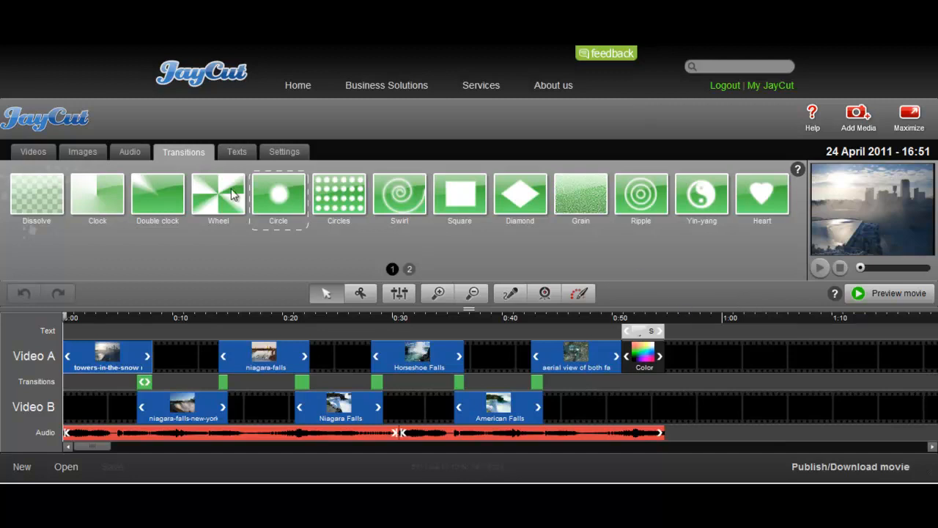
click(237, 152)
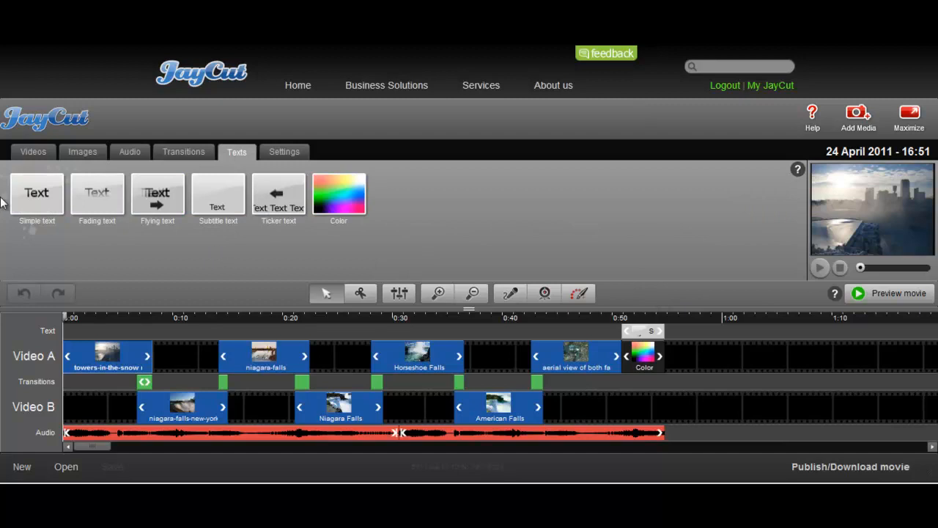